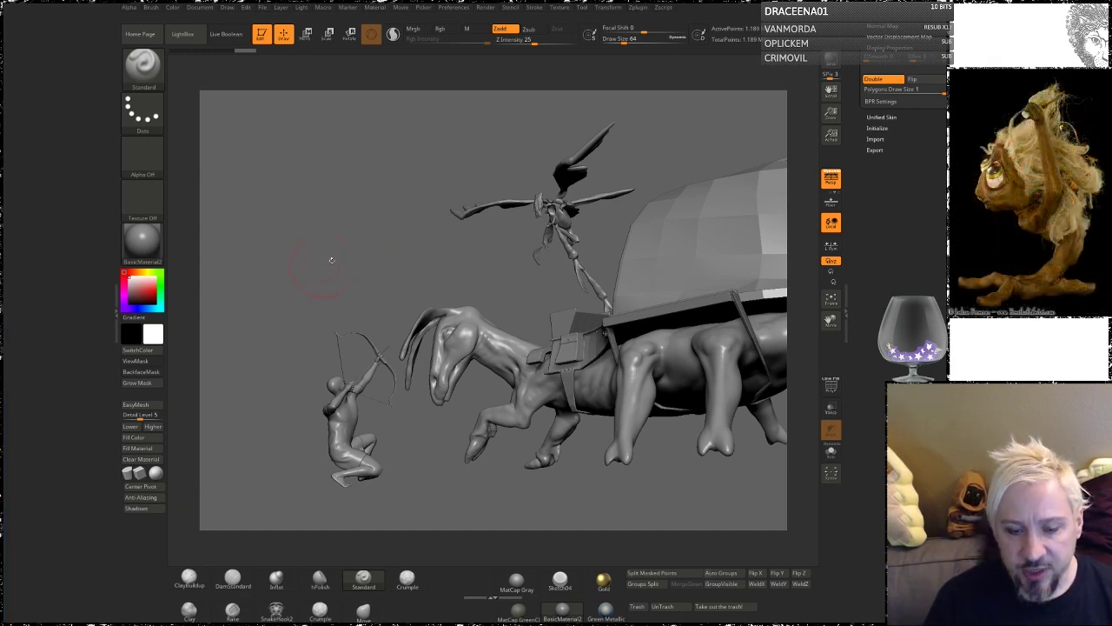
Load the B&W Sketch render preset and try the Sketch04 and FlatSketch01 materials on the scene.
mouse_move(321, 235)
left_mouse_down()
mouse_move(364, 243)
mouse_move(352, 242)
mouse_move(382, 304)
mouse_move(449, 393)
left_mouse_up()
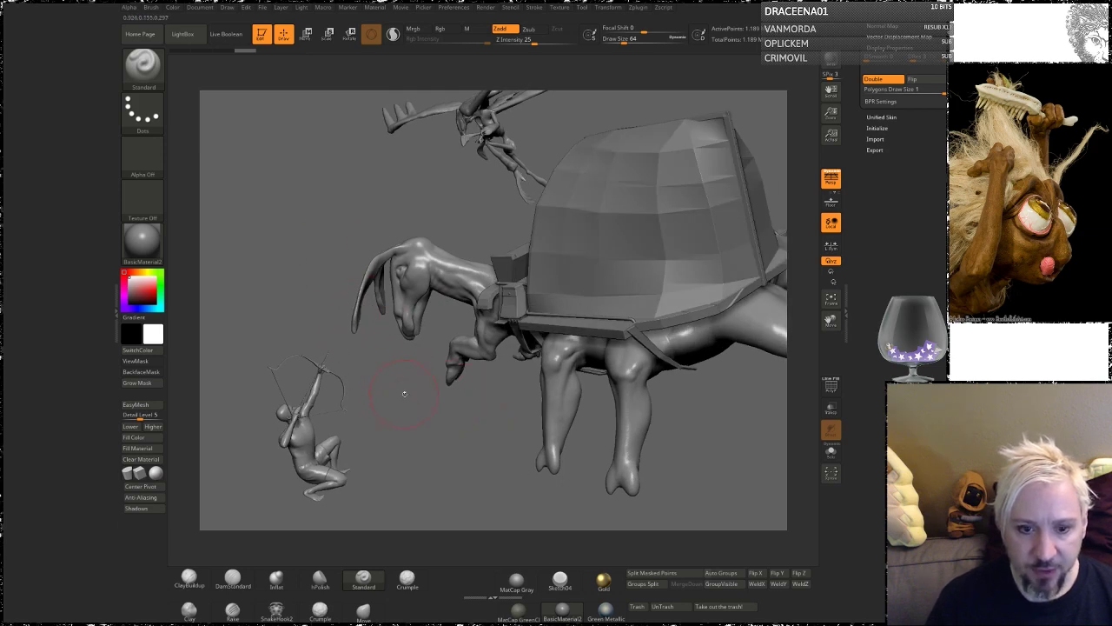
mouse_move(404, 393)
left_mouse_down()
mouse_move(552, 405)
mouse_move(420, 385)
mouse_move(530, 391)
mouse_move(470, 357)
mouse_move(426, 306)
left_mouse_up()
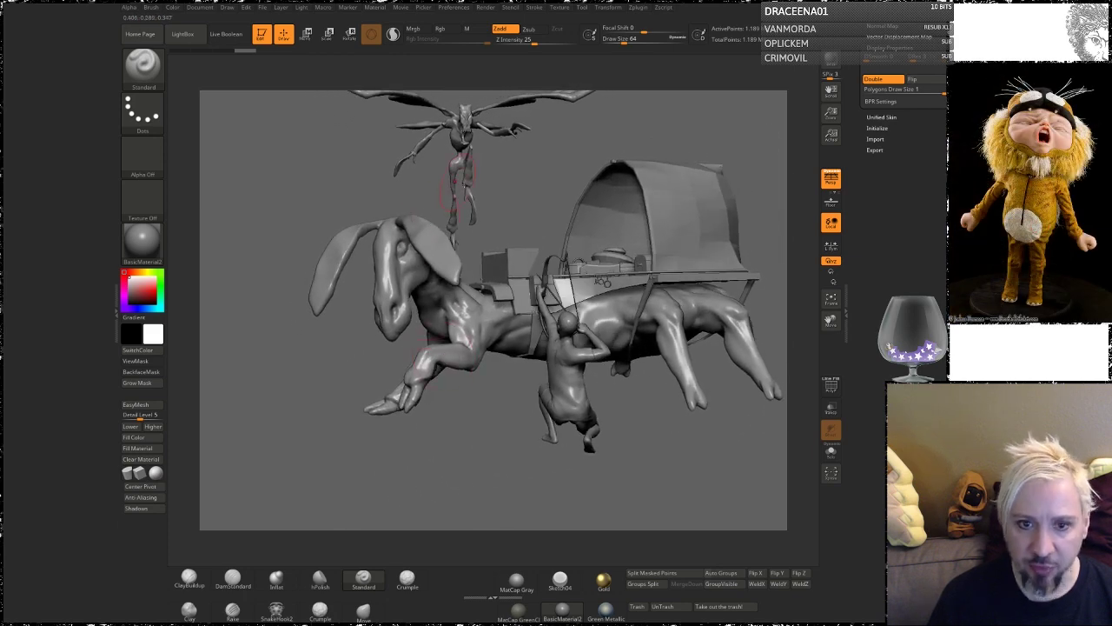
mouse_move(513, 196)
left_mouse_down()
mouse_move(461, 203)
mouse_move(543, 215)
mouse_move(530, 201)
left_mouse_up()
left_click_drag(374, 300, 476, 212)
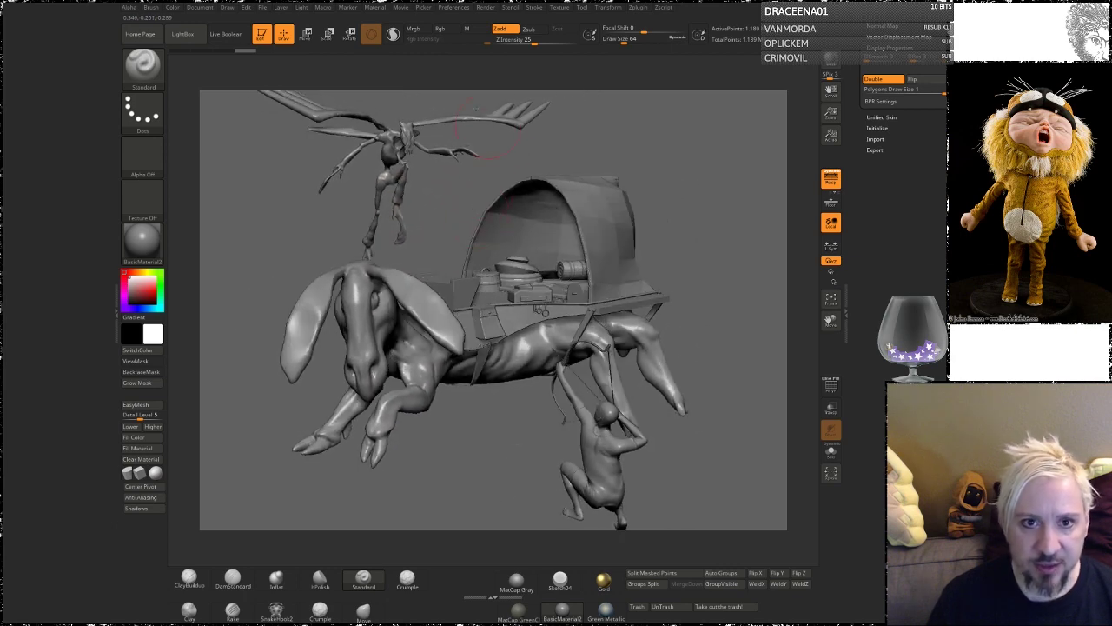
left_click(182, 33)
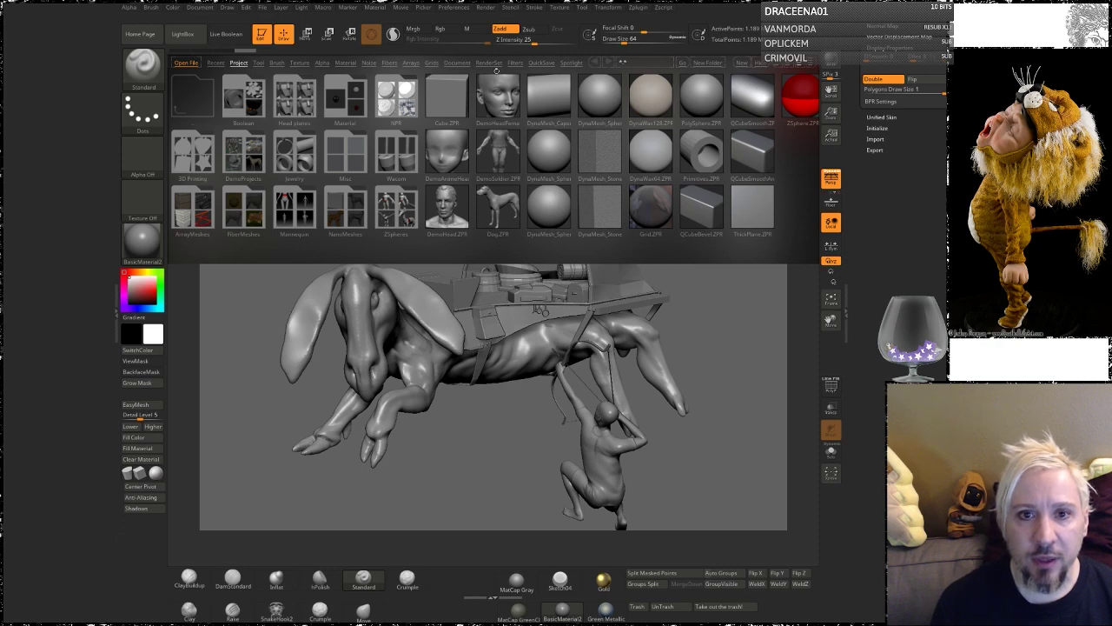
left_click(489, 63)
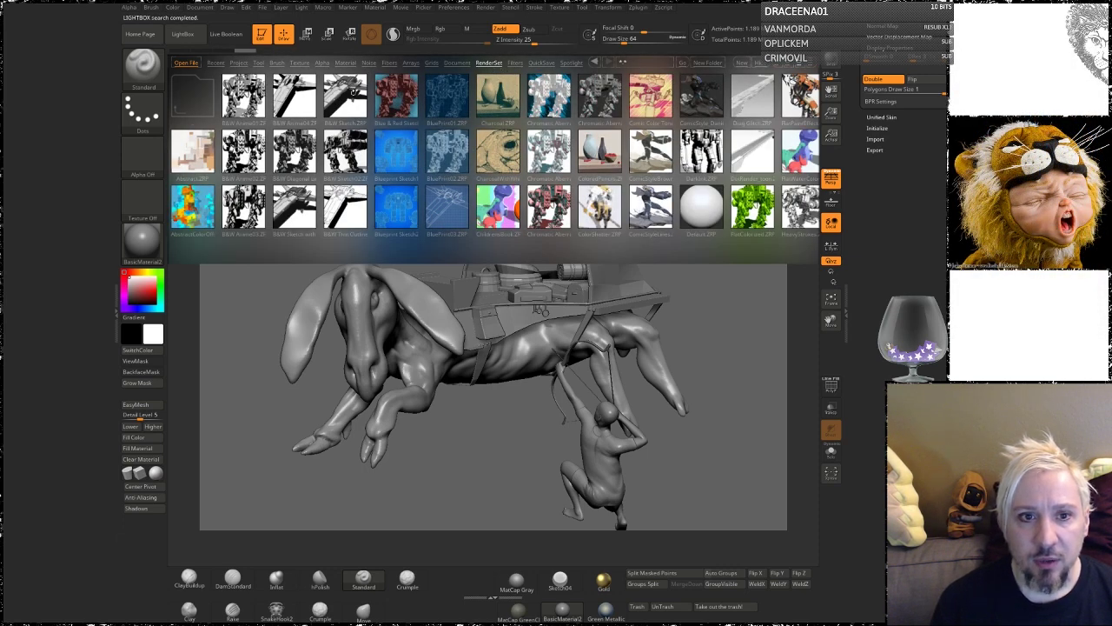
double_click(346, 94)
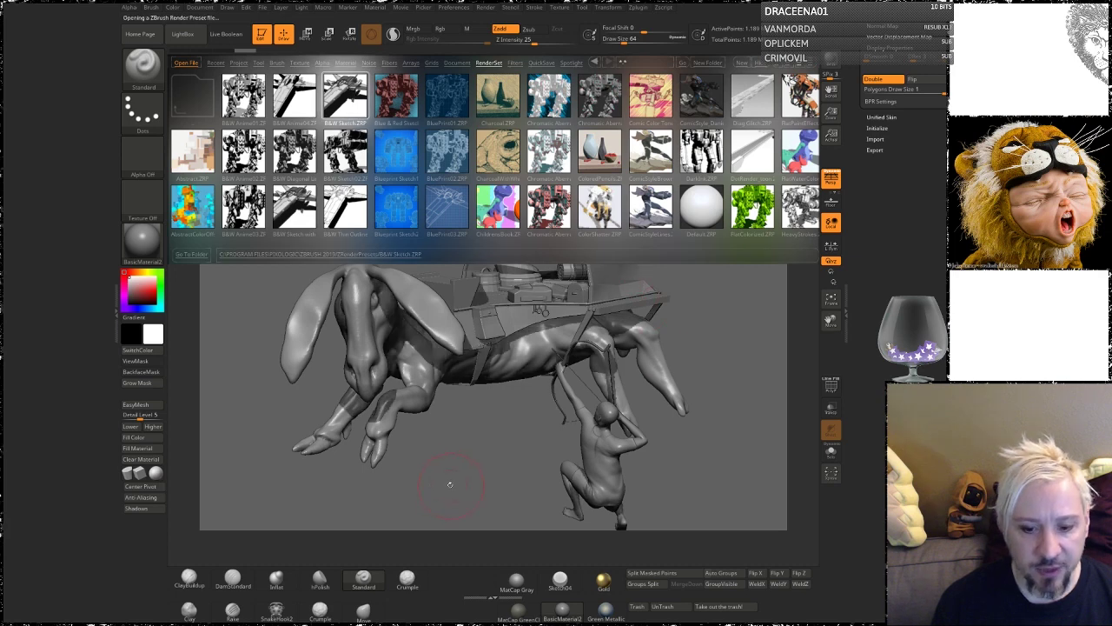
left_click(560, 581)
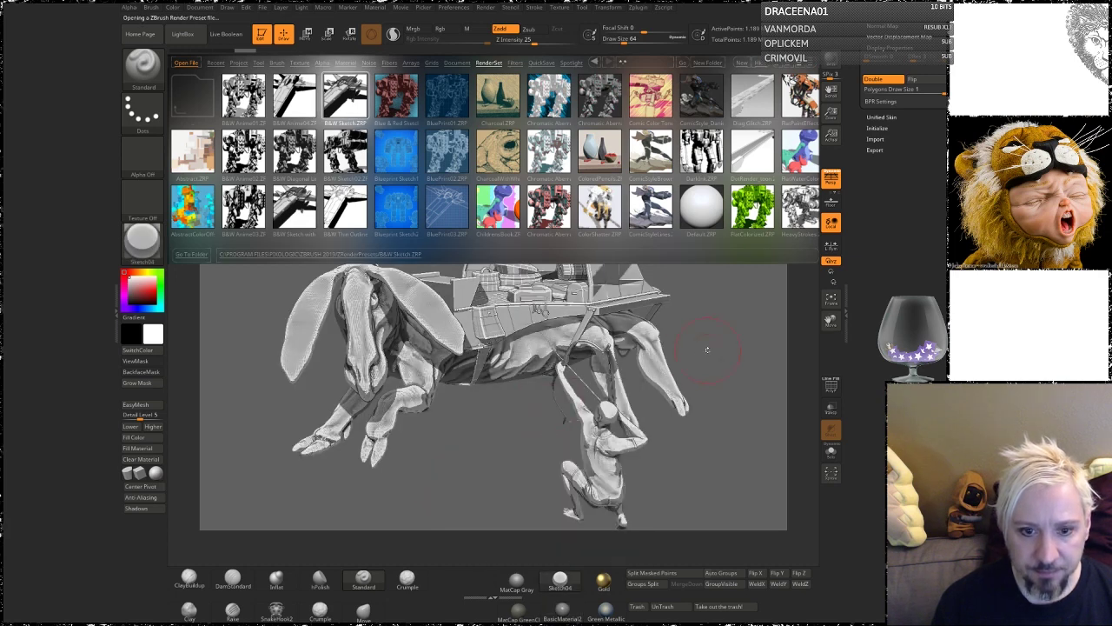
double_click(498, 96)
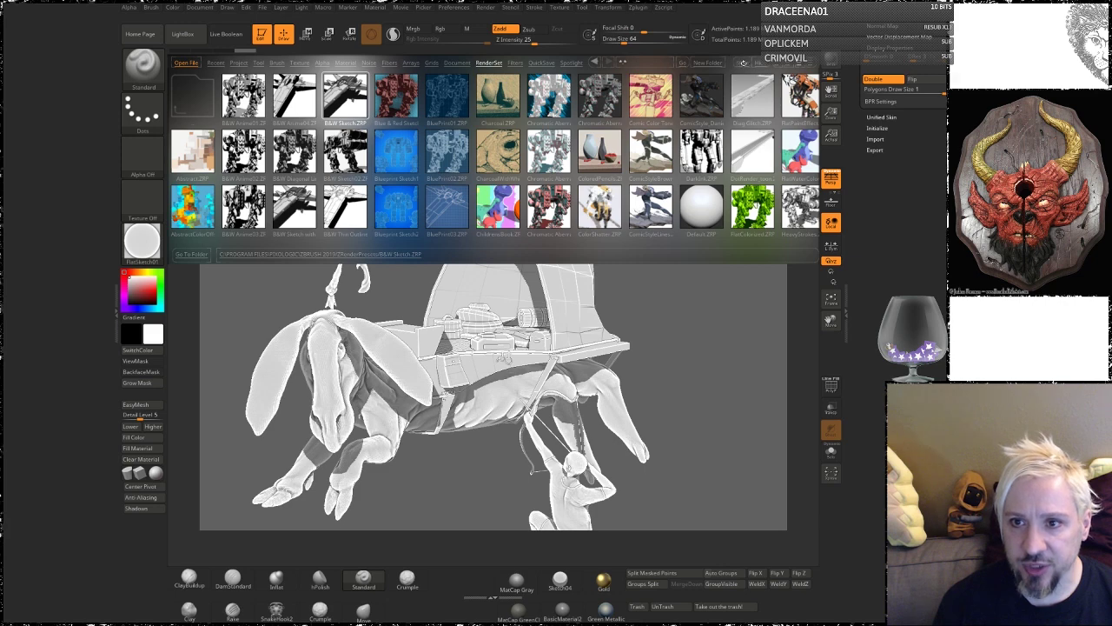
left_click(757, 63)
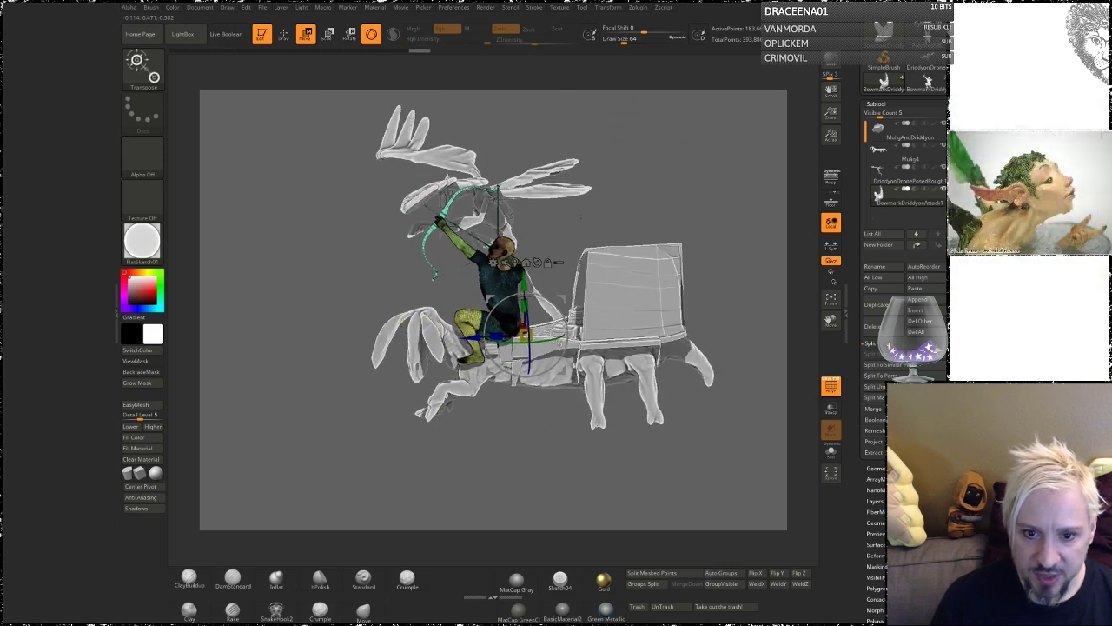
Raise the kneeling archer so he rests on the seat at the front of the cart.
left_click_drag(532, 240, 482, 334)
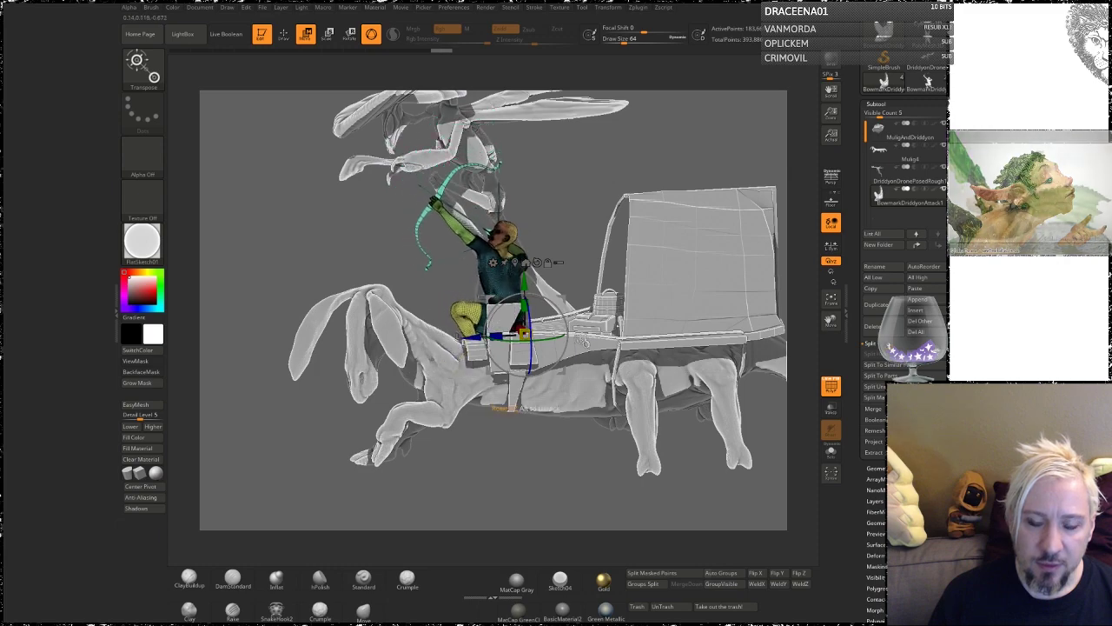
left_click_drag(408, 209, 470, 217)
left_click_drag(527, 287, 527, 263)
left_click_drag(578, 204, 565, 183)
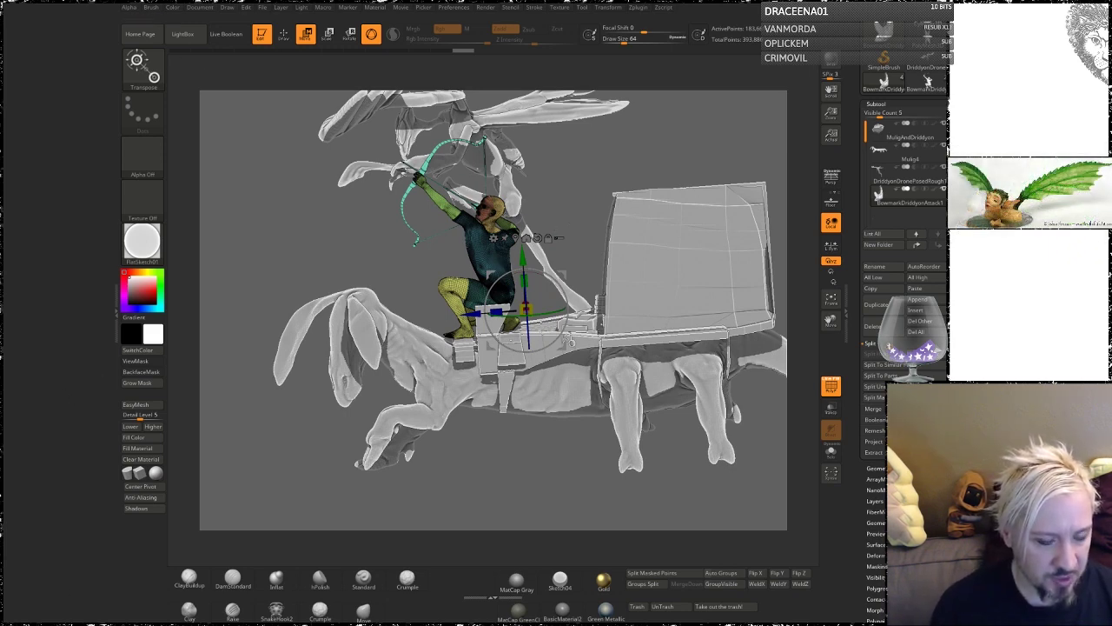
Switch to the reference image folder and examine the concept drawings of the winged creature and the wagon-carrying beast.
key("alt+Tab")
left_click(662, 114)
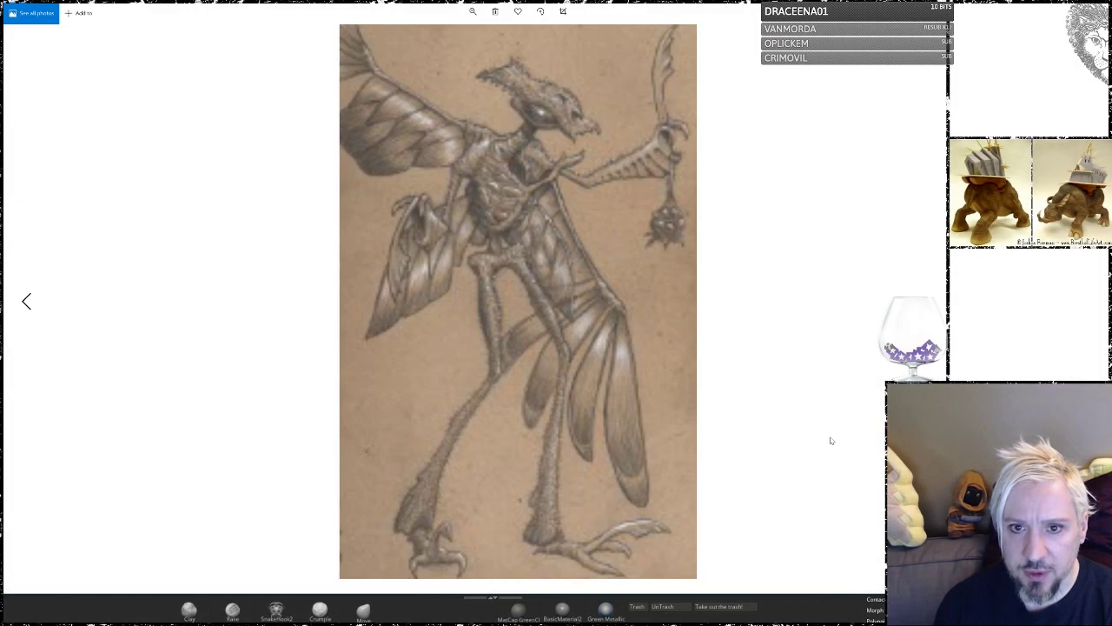
left_click_drag(1032, 407, 415, 365)
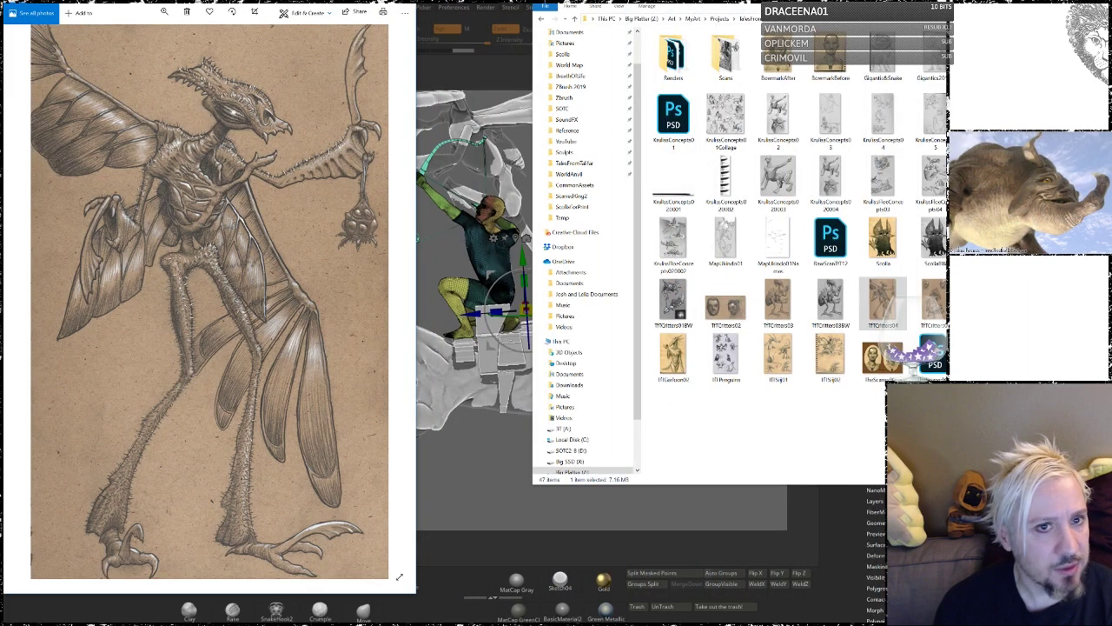
left_click_drag(209, 3, 0, 52)
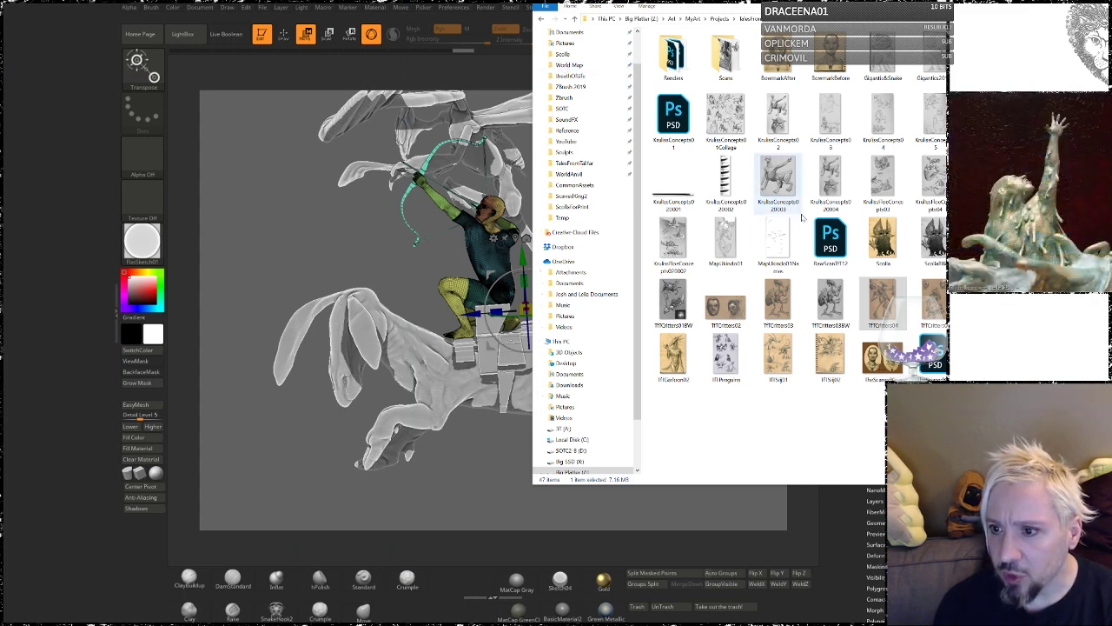
double_click(944, 311)
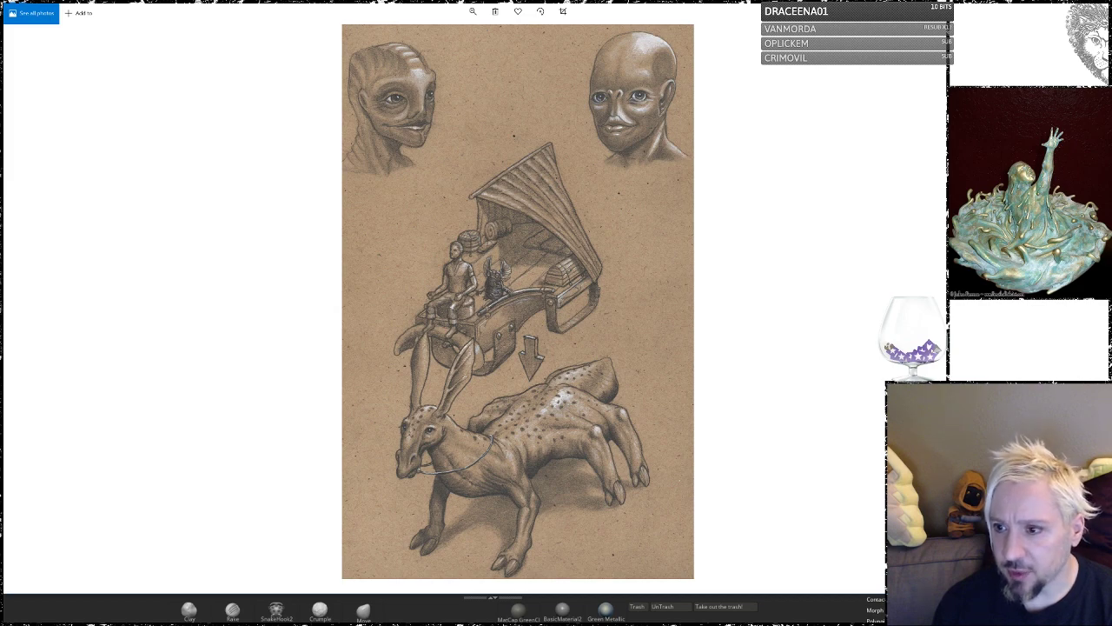
left_click_drag(1032, 227, 386, 189)
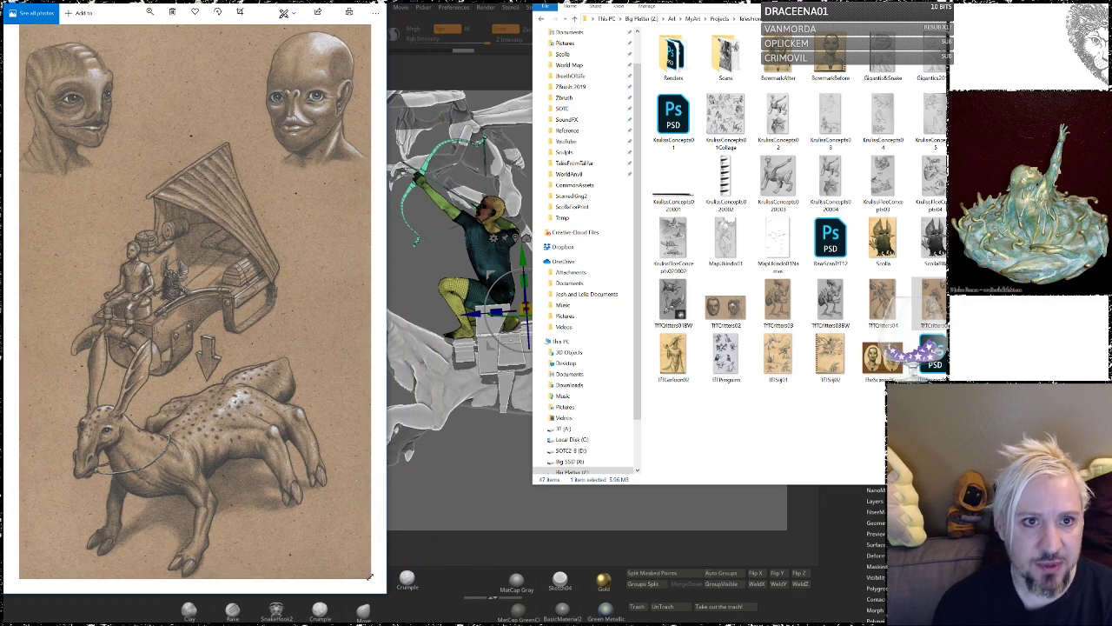
left_click_drag(369, 576, 1111, 610)
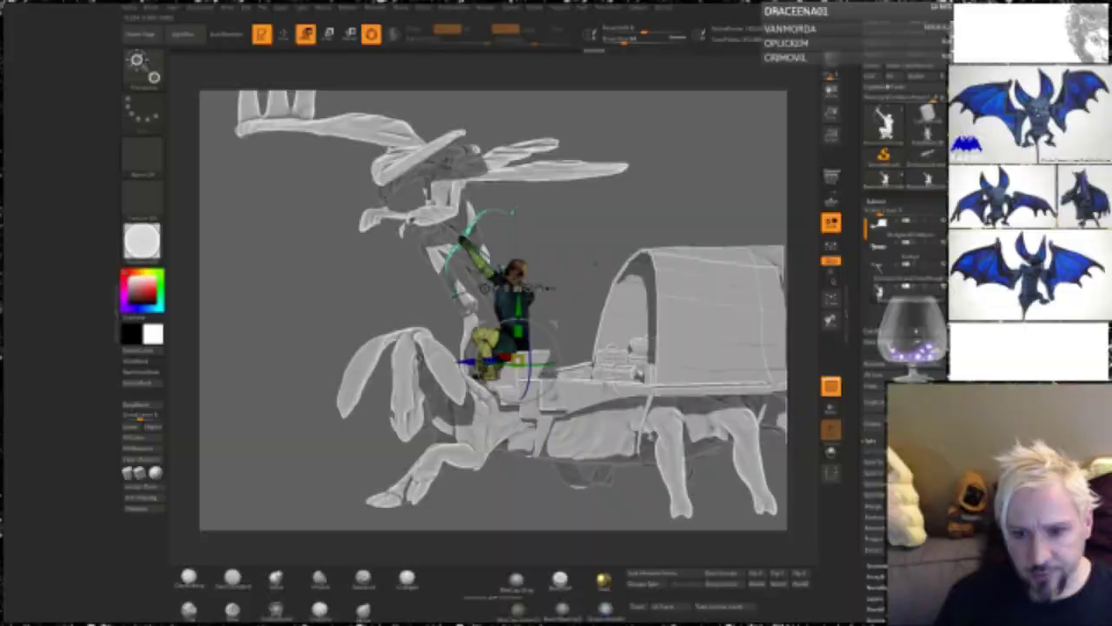
Examine from several angles how the archer, the attacking winged creature and the cart are arranged.
left_click_drag(556, 260, 573, 224)
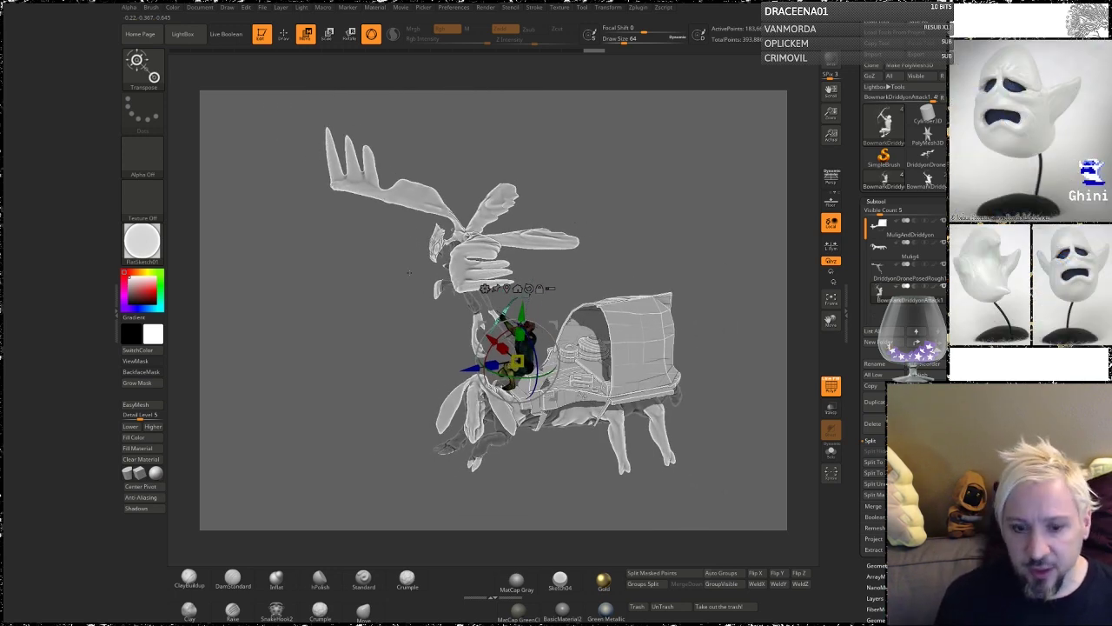
left_click_drag(375, 355, 336, 318)
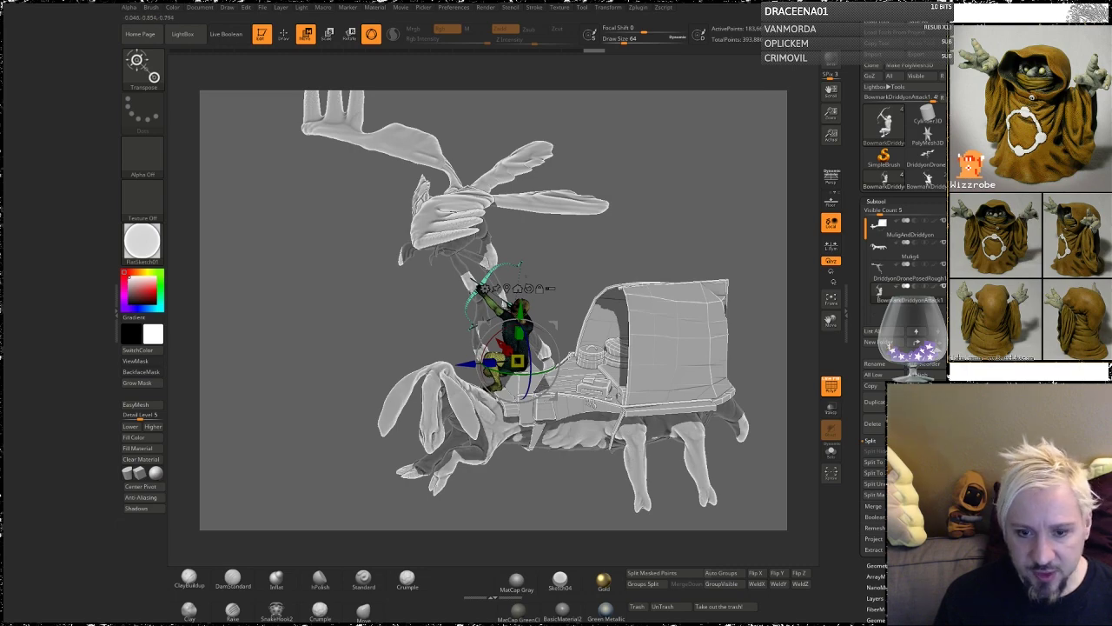
left_click_drag(520, 264, 550, 266)
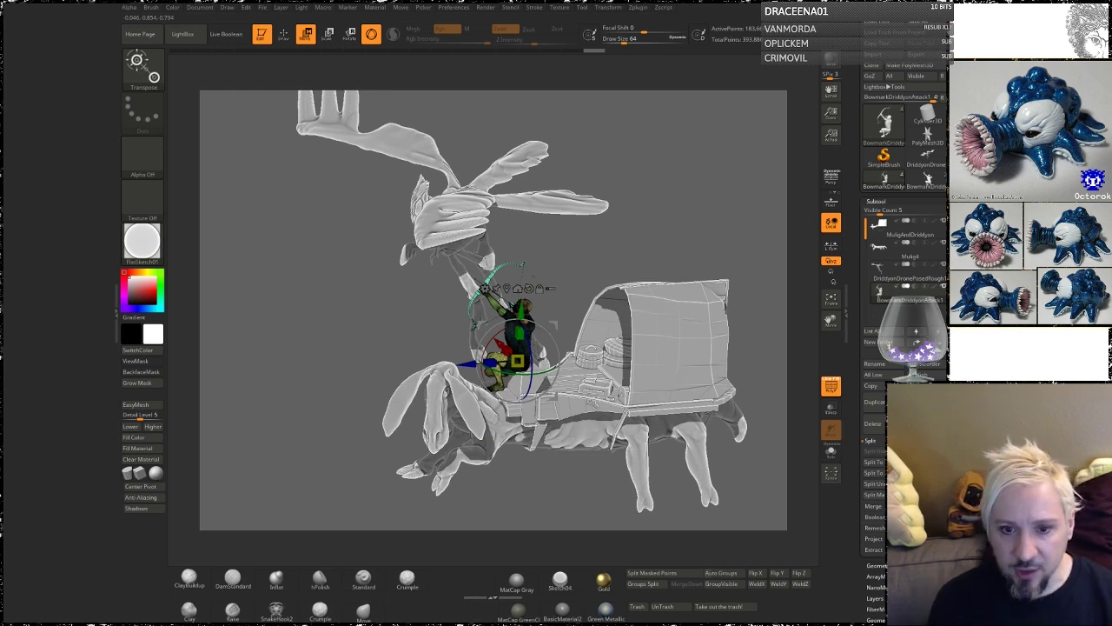
left_click_drag(556, 272, 567, 382)
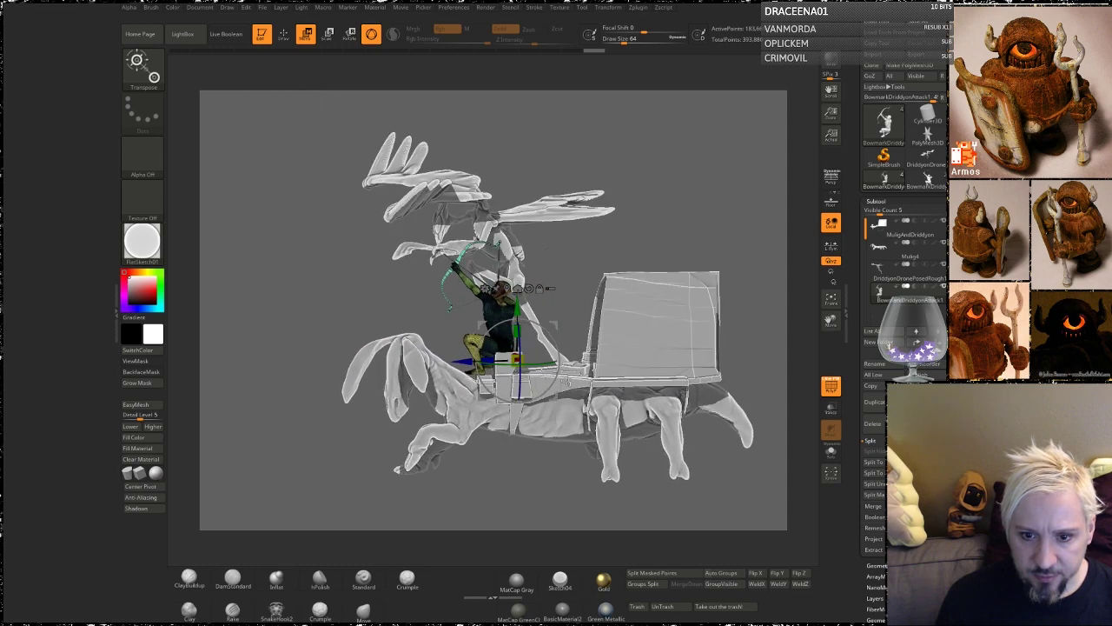
left_click_drag(508, 274, 474, 286)
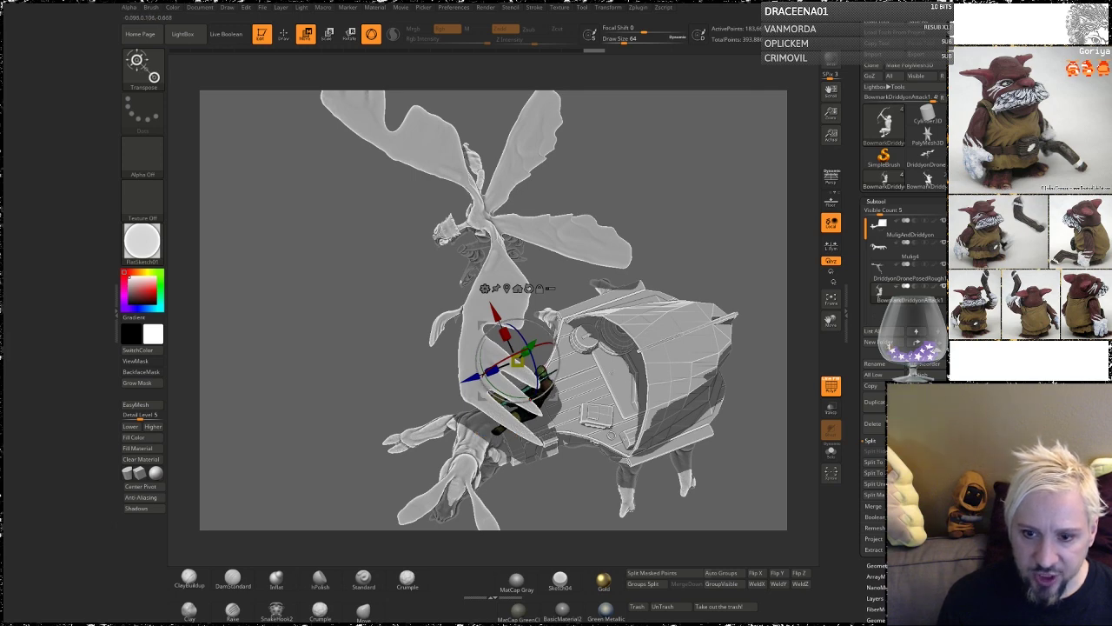
left_click_drag(680, 286, 545, 296)
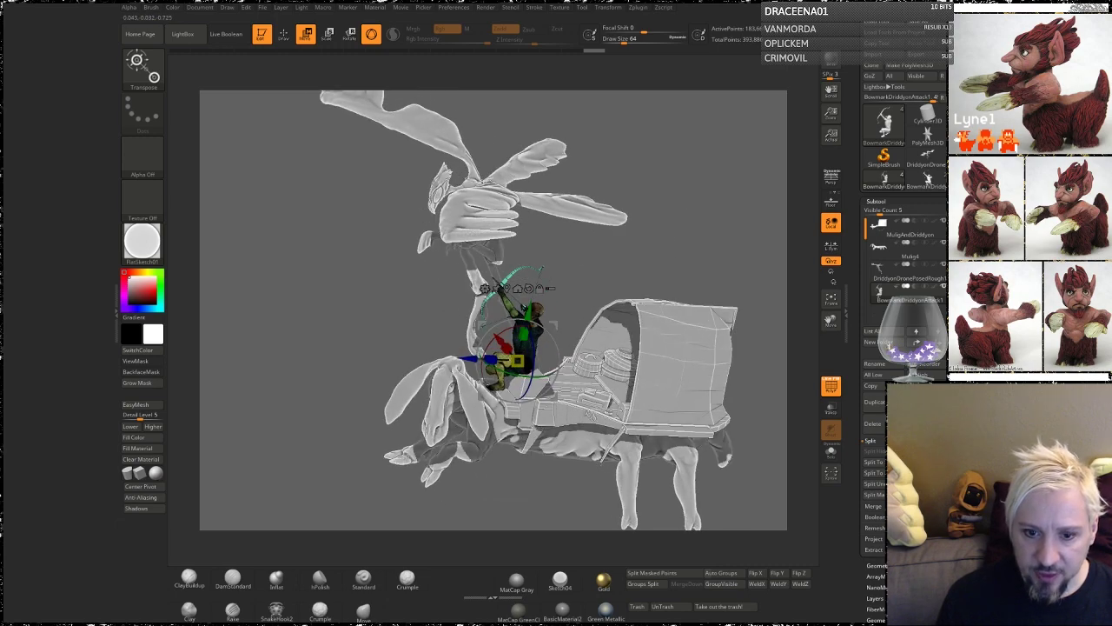
left_click_drag(398, 313, 395, 372)
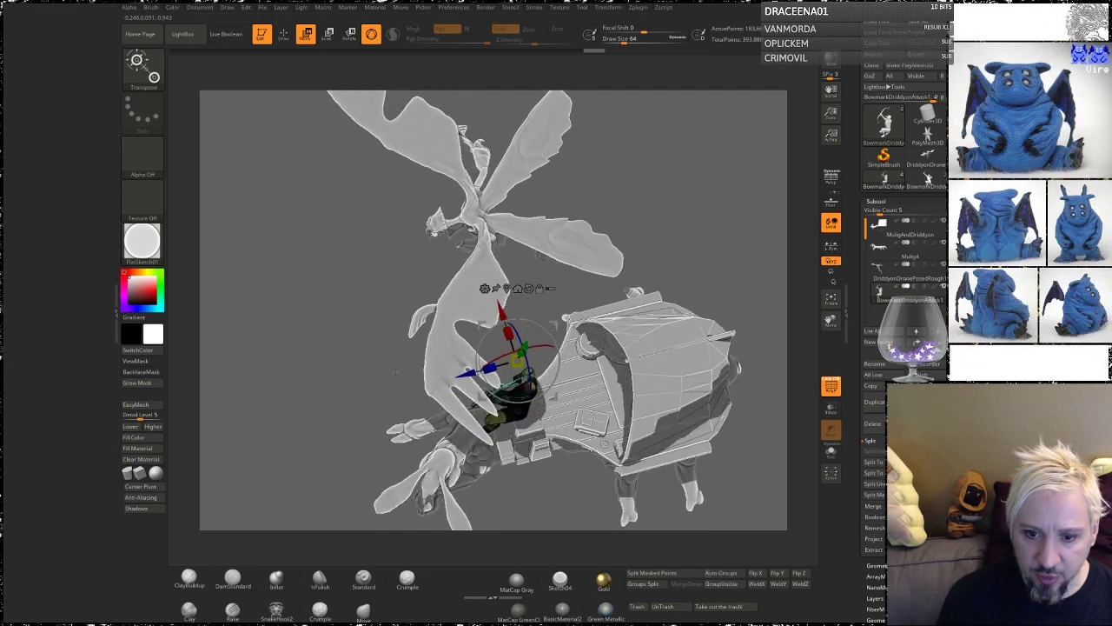
left_click_drag(700, 266, 704, 283)
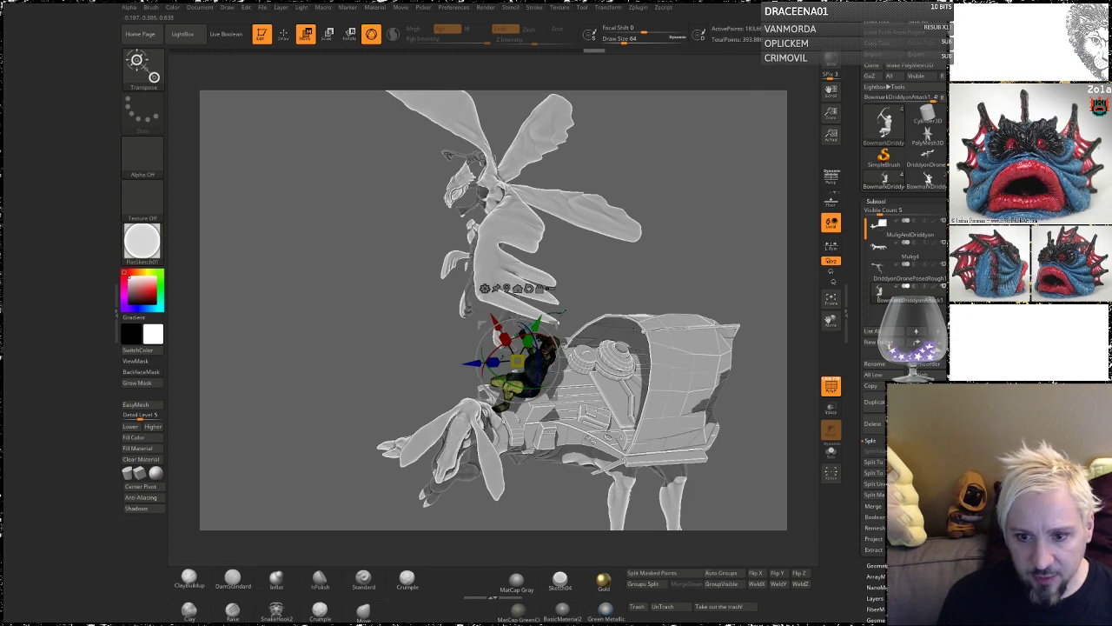
mouse_move(674, 268)
left_mouse_down()
mouse_move(690, 255)
mouse_move(622, 220)
mouse_move(680, 275)
left_mouse_up()
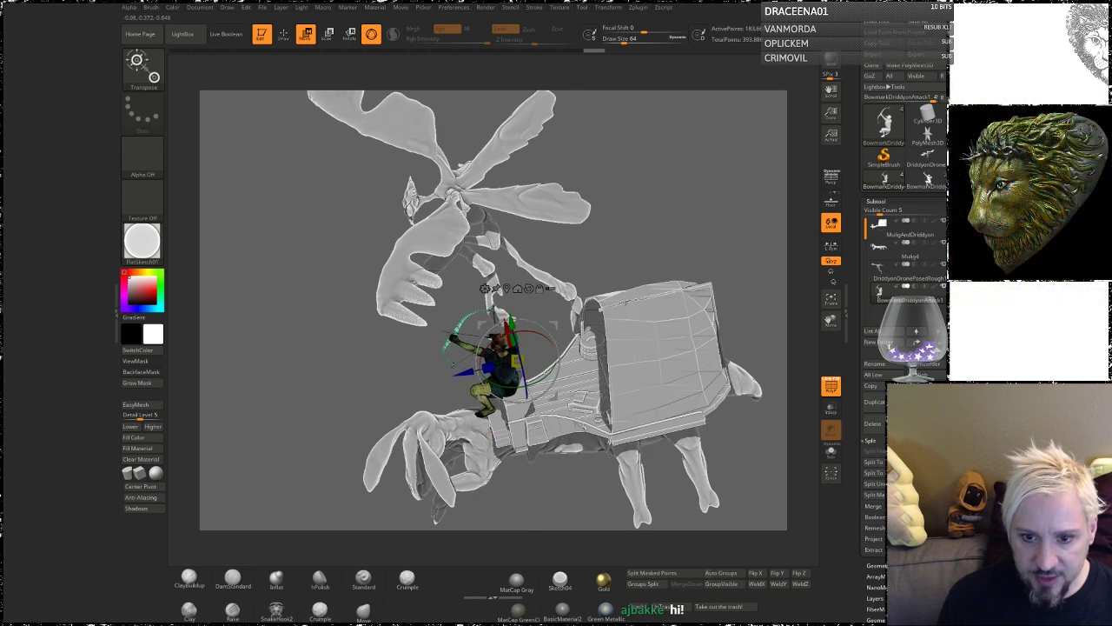
left_click_drag(676, 227, 655, 222)
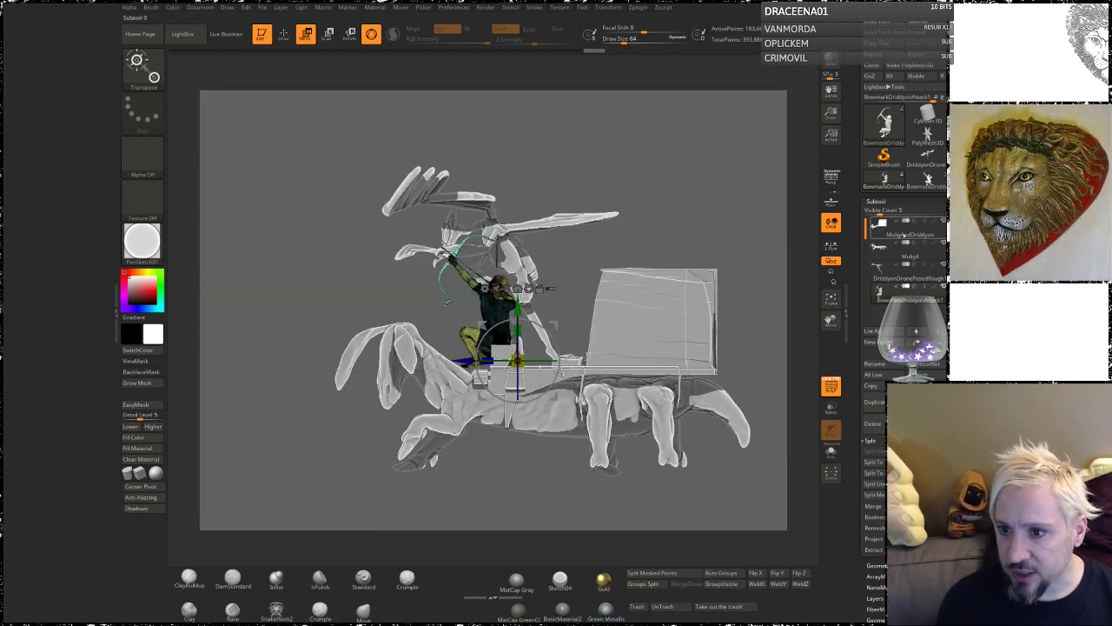
Select the MuligAndDriddyon cart subtool and mask everything except the small utensils hanging from its side rail.
left_click(907, 234)
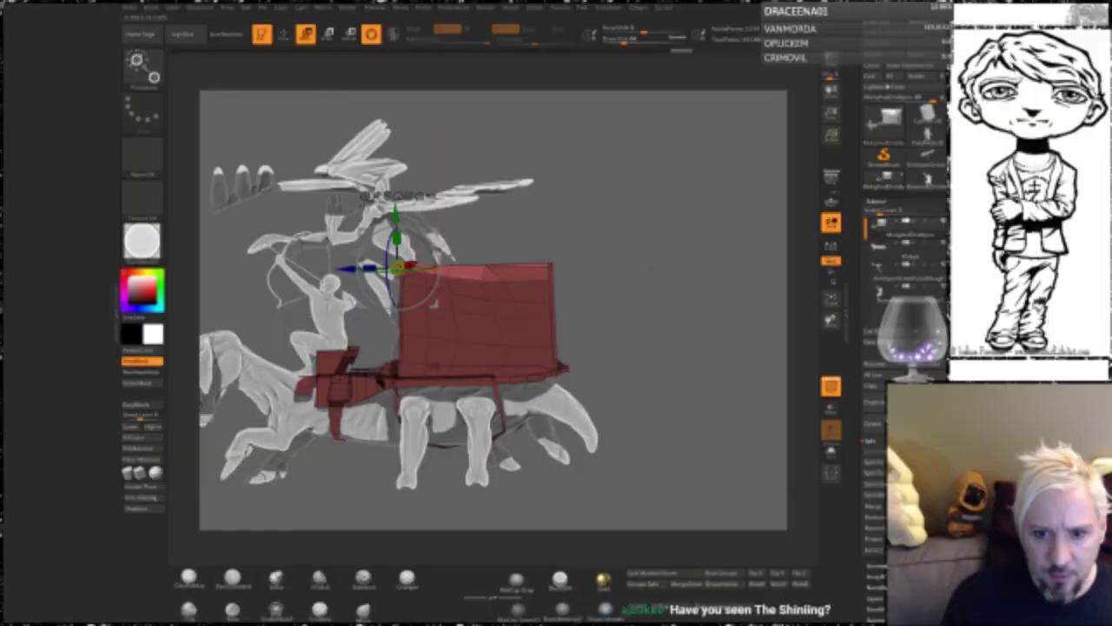
mouse_move(657, 273)
left_mouse_down()
mouse_move(739, 274)
mouse_move(658, 271)
left_mouse_up()
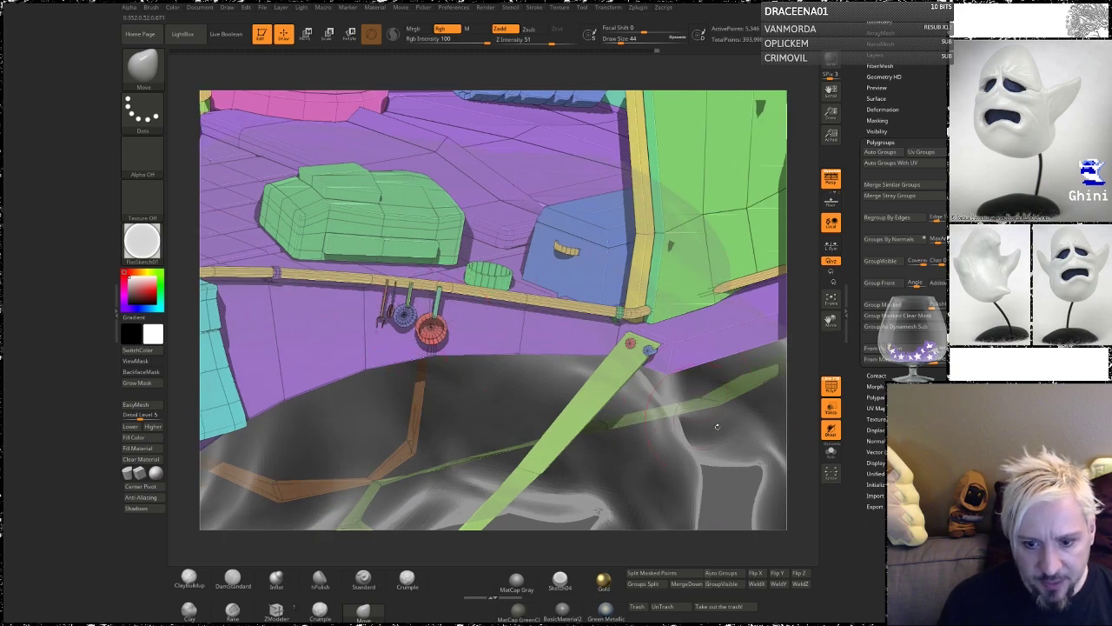
left_click_drag(805, 427, 513, 503, "alt")
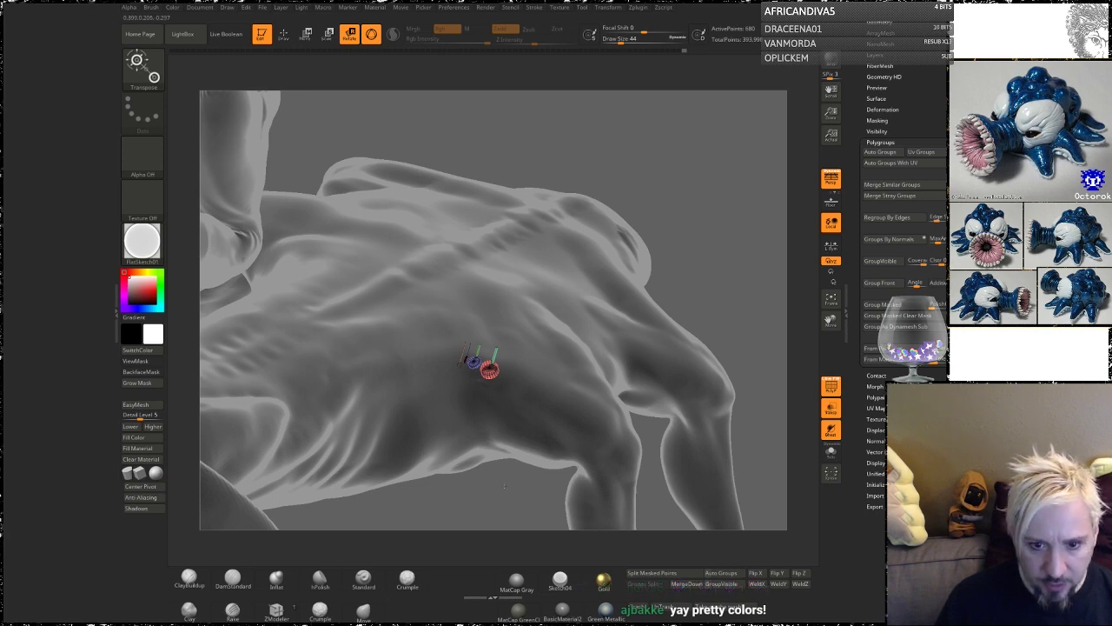
mouse_move(505, 486)
left_mouse_down("alt")
mouse_move(325, 410)
mouse_move(481, 458)
left_mouse_up("alt")
mouse_move(625, 293)
left_mouse_down("ctrl")
mouse_move(442, 335)
mouse_move(565, 436)
mouse_move(565, 346)
left_mouse_up("ctrl")
left_click(658, 306, "ctrl+shift")
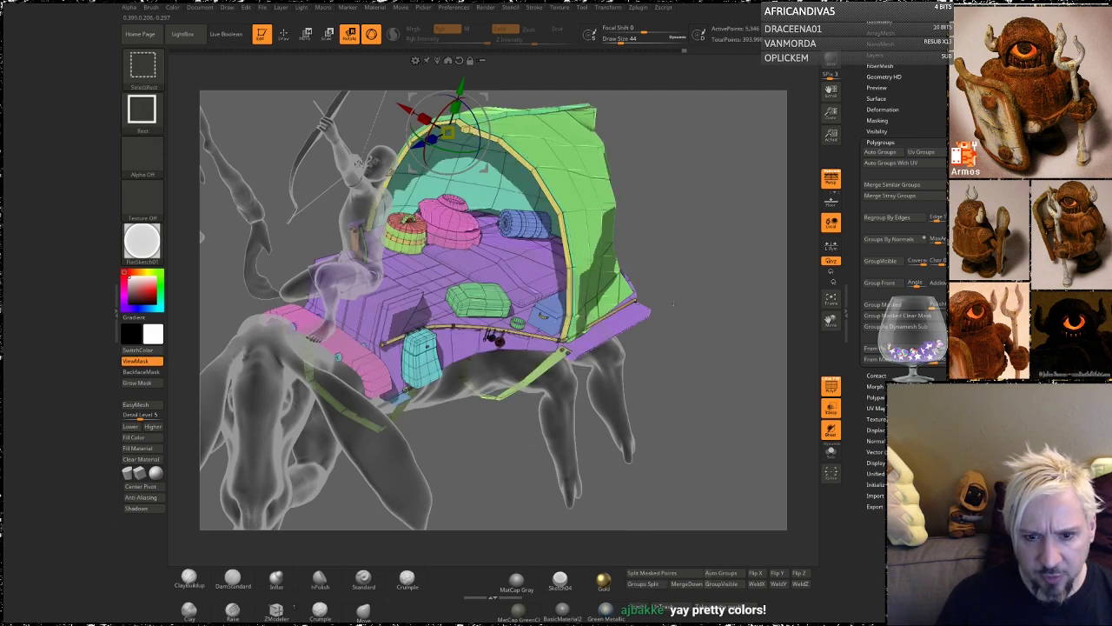
key("ctrl")
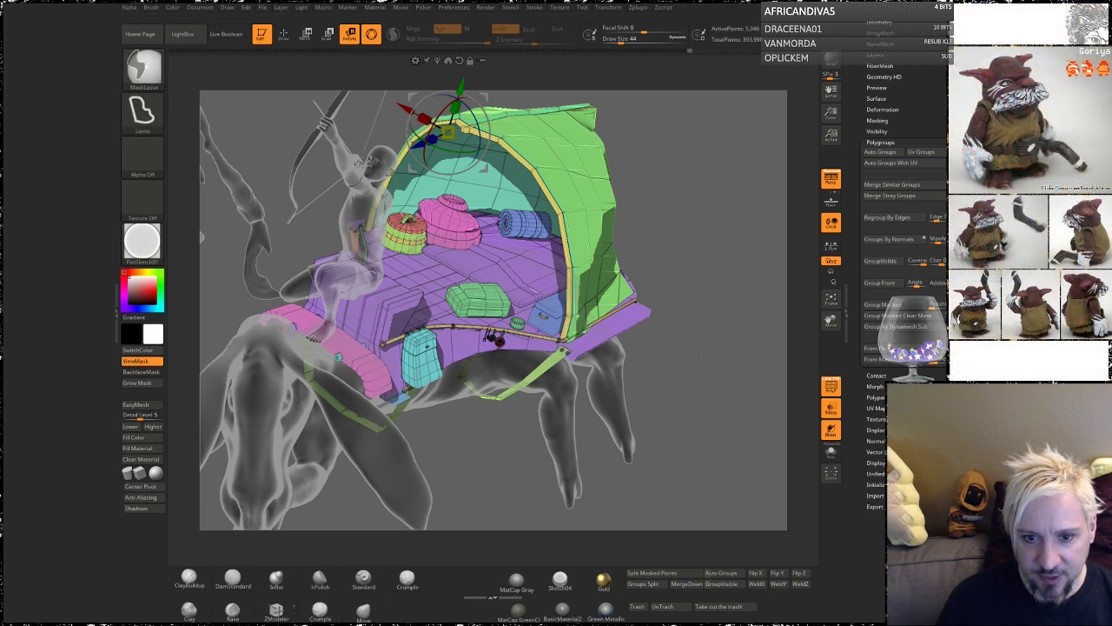
left_click(698, 352, "ctrl")
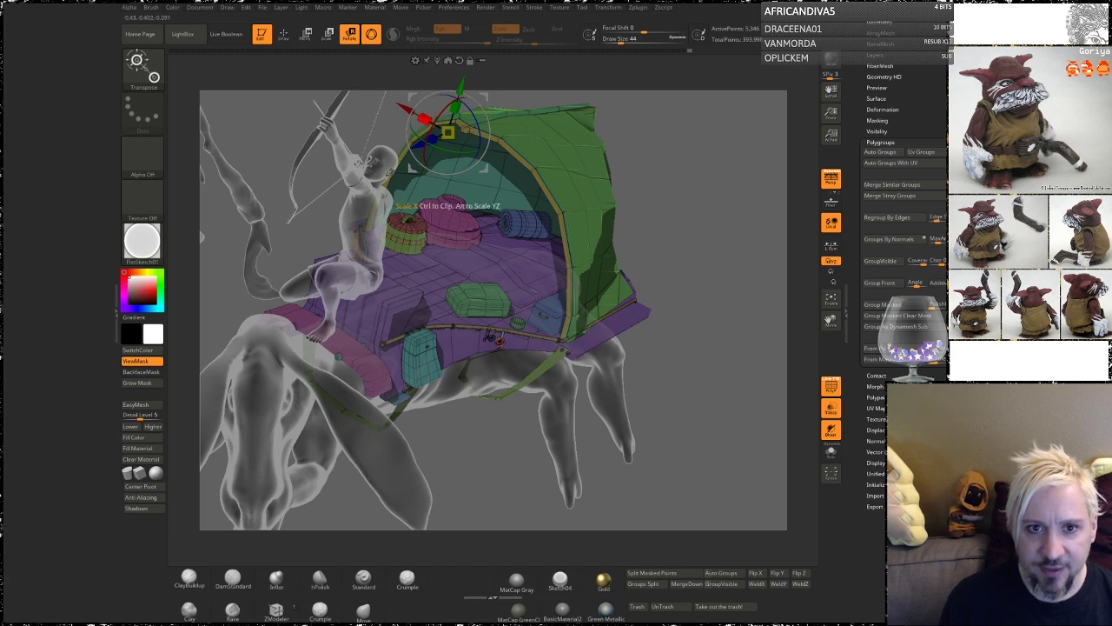
Reposition the transform gizmo from the cart's canopy to the top of the hanging utensils.
left_click_drag(447, 132, 494, 348, "alt")
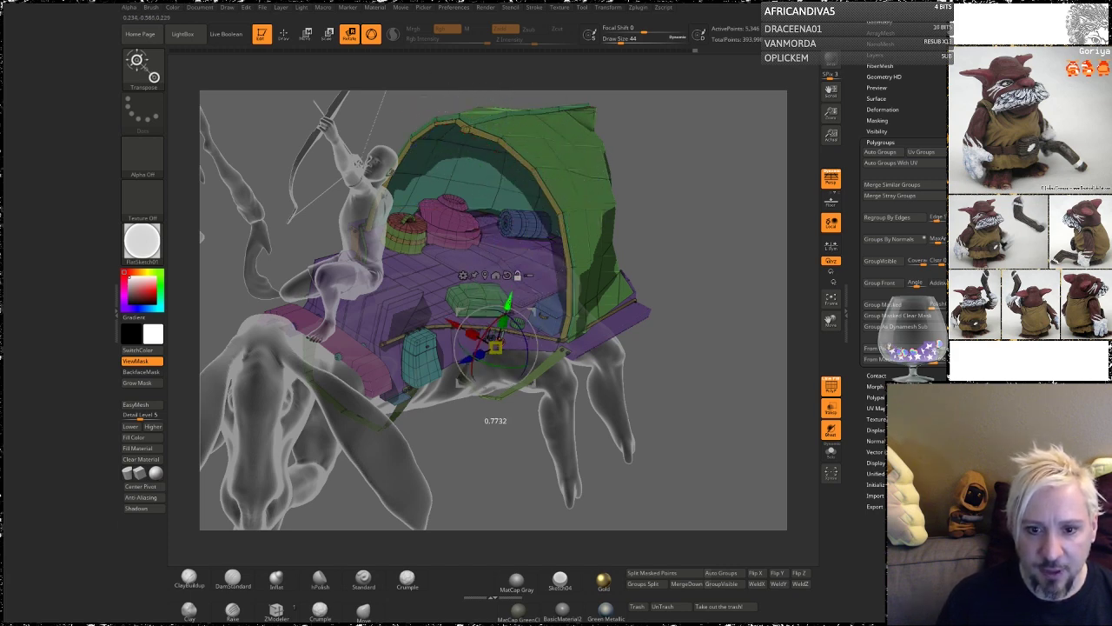
left_click_drag(517, 472, 506, 517)
left_click_drag(494, 347, 490, 259, "alt")
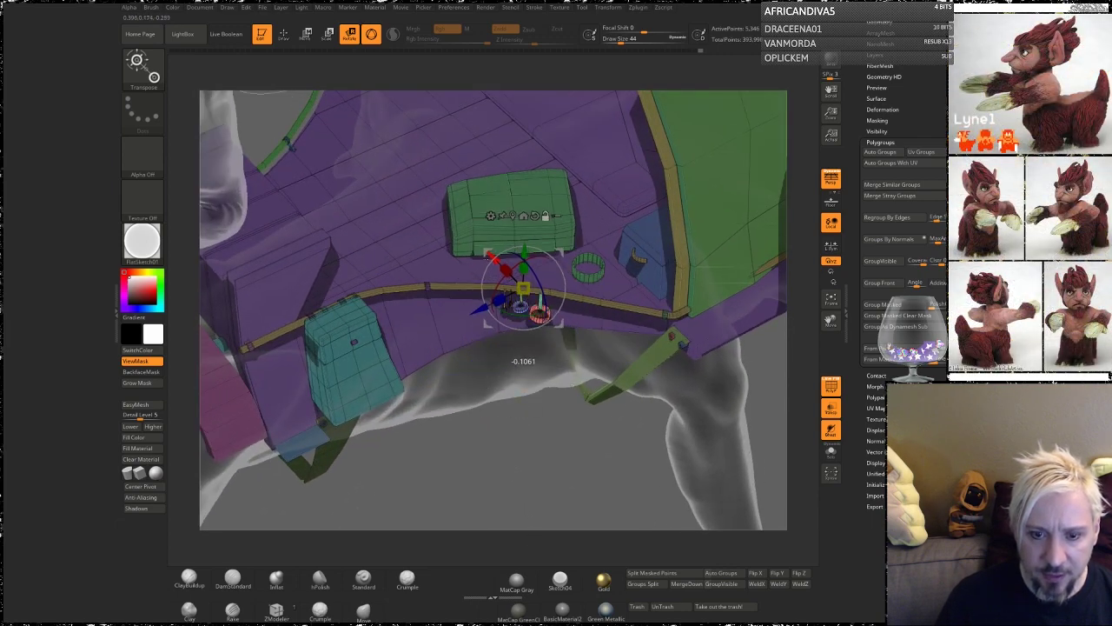
left_click_drag(534, 474, 512, 387)
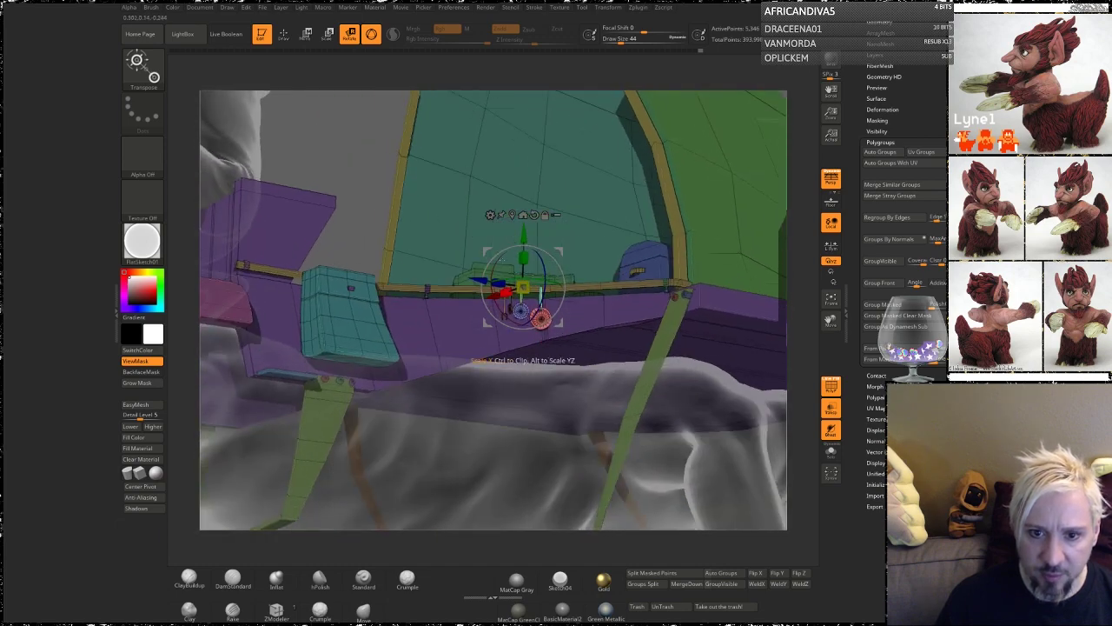
mouse_move(801, 176)
left_mouse_down()
mouse_move(782, 181)
mouse_move(803, 231)
mouse_move(805, 155)
left_mouse_up()
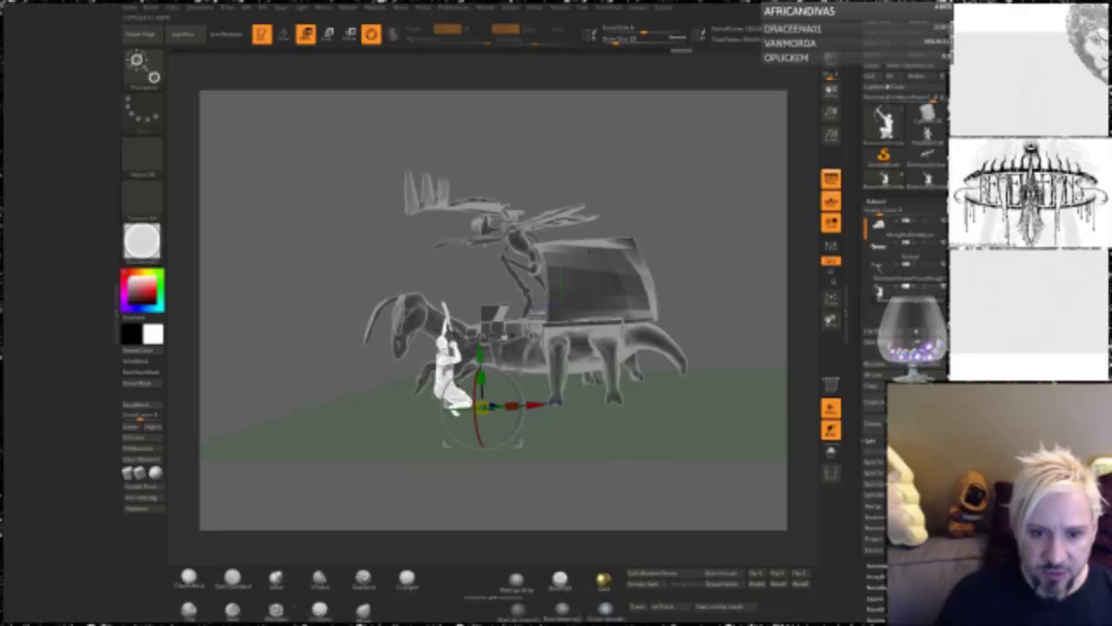
Raise the kneeling archer slightly beside the front of the cart-carrying beast, checking the placement from several angles.
left_click_drag(383, 347, 409, 357)
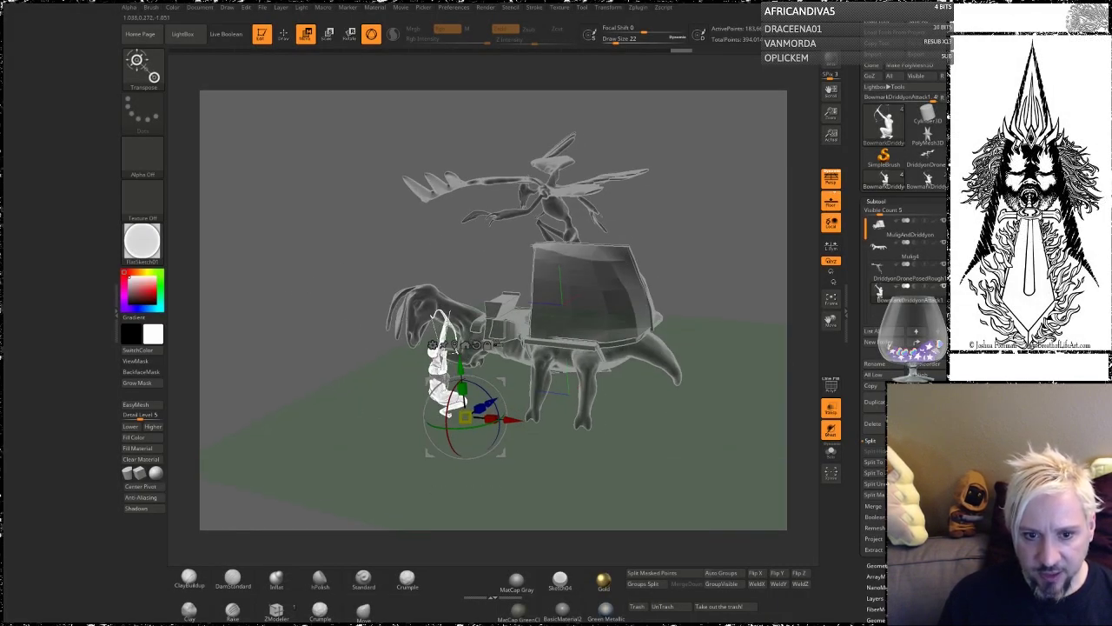
left_click_drag(410, 357, 279, 354)
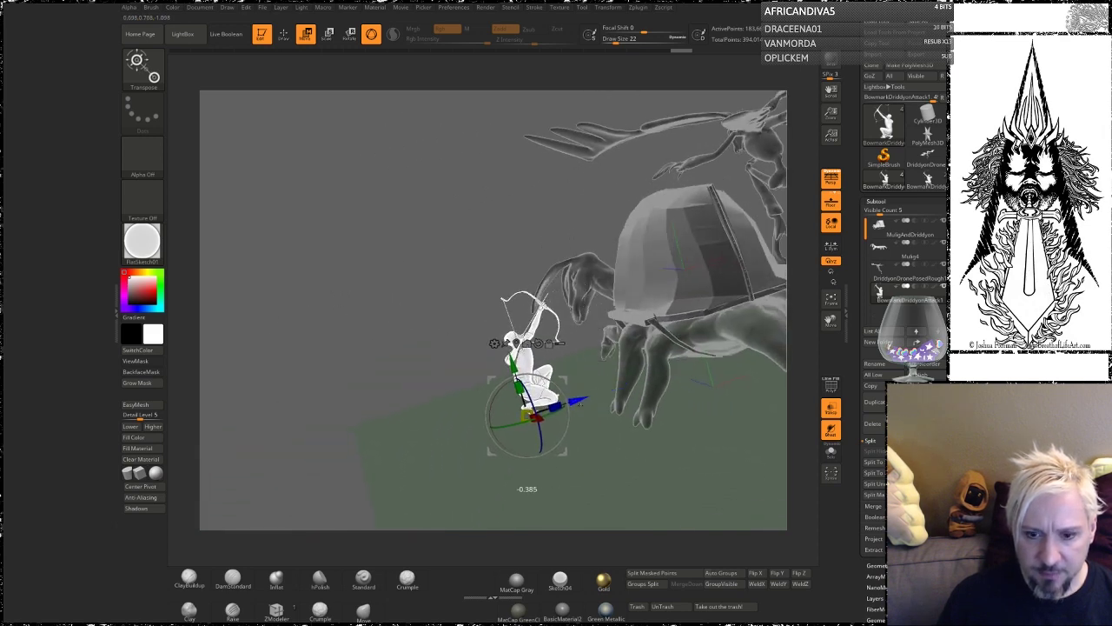
left_click_drag(296, 343, 379, 314)
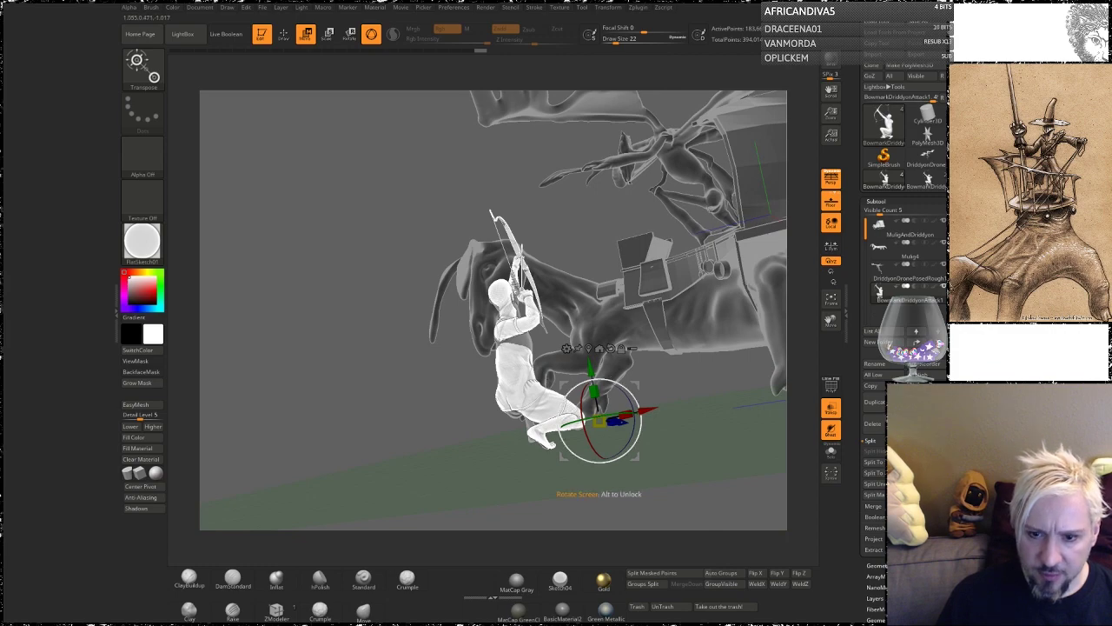
left_click_drag(590, 368, 589, 354)
left_click_drag(382, 360, 439, 305)
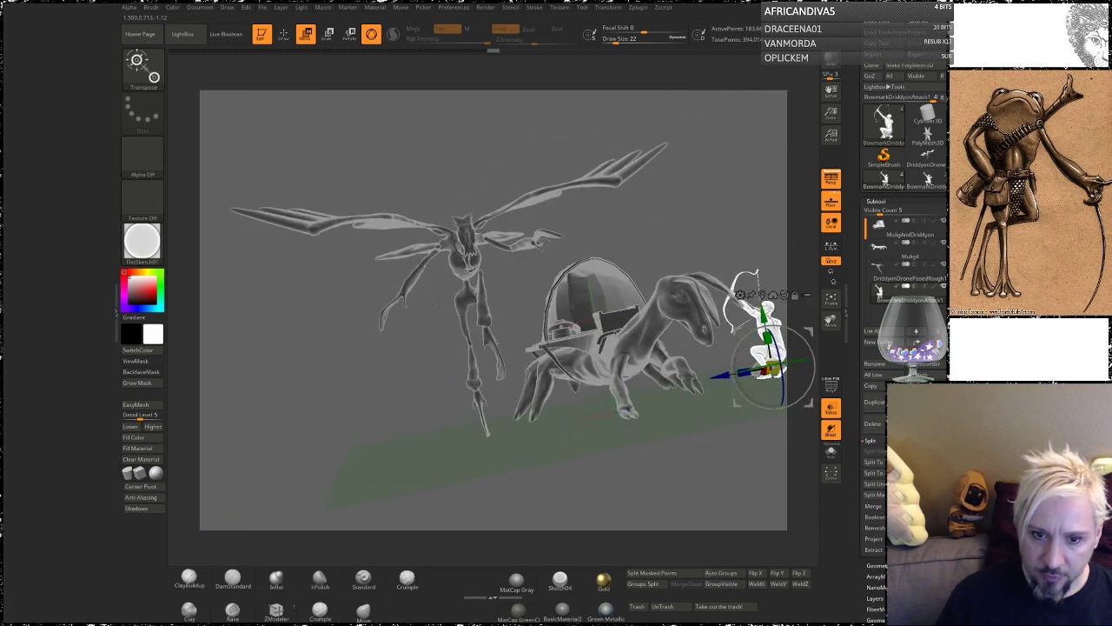
Select the DriddyonDronePosedRough1 winged creature and reposition it in the air above the beast's neck, in front of the cart's canopy.
left_click(893, 270)
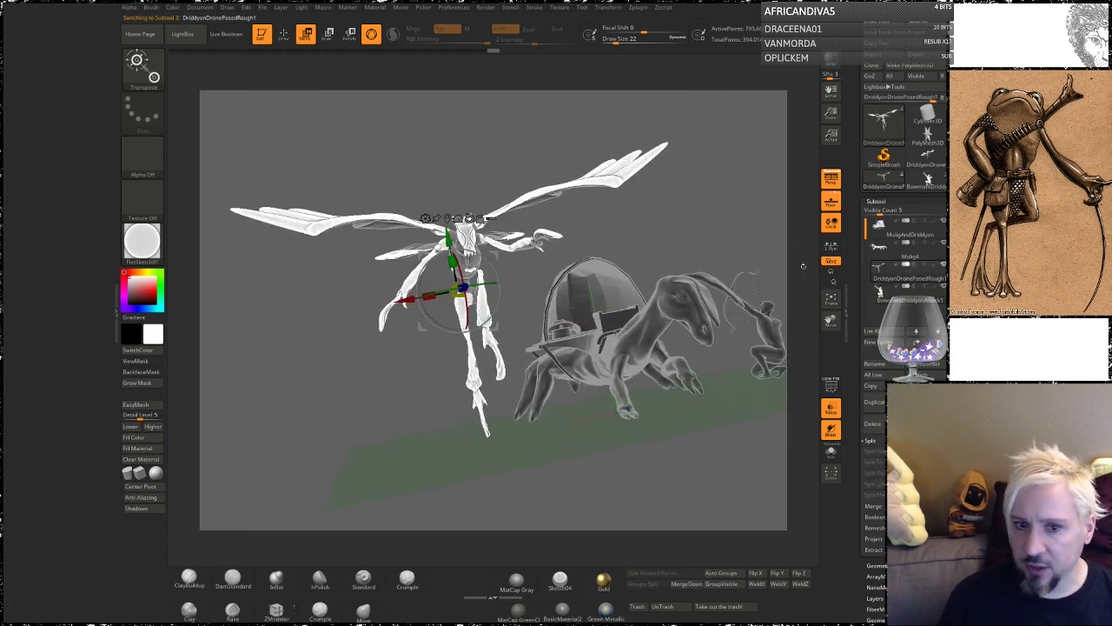
left_click_drag(449, 237, 440, 191)
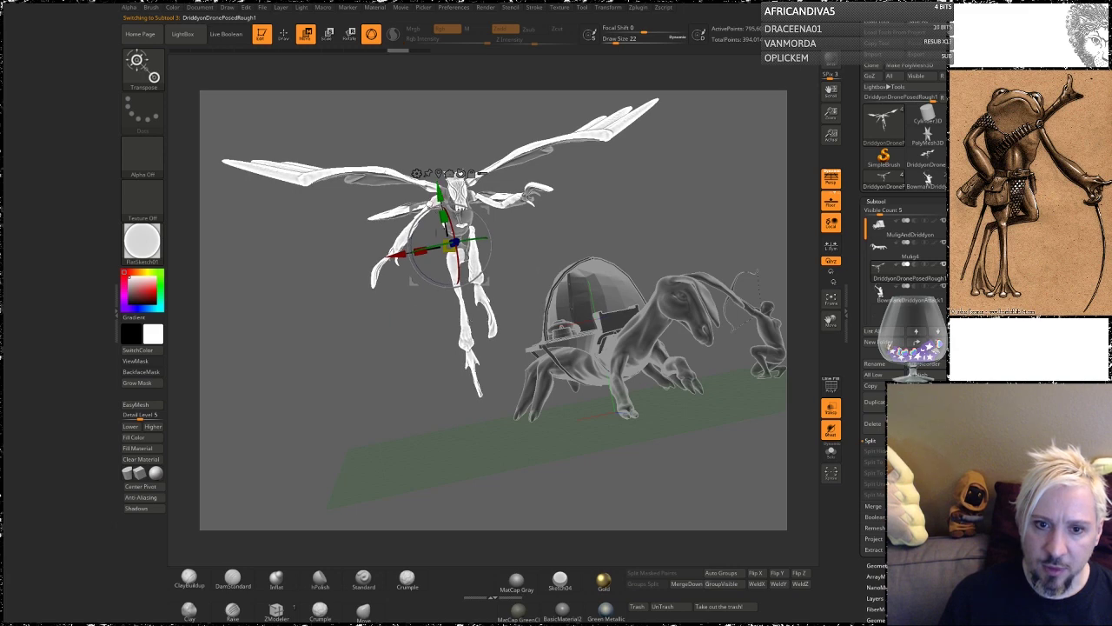
left_click_drag(449, 246, 668, 206)
left_click_drag(522, 184, 290, 239, "alt")
left_click_drag(474, 206, 491, 290)
left_click_drag(751, 374, 584, 307)
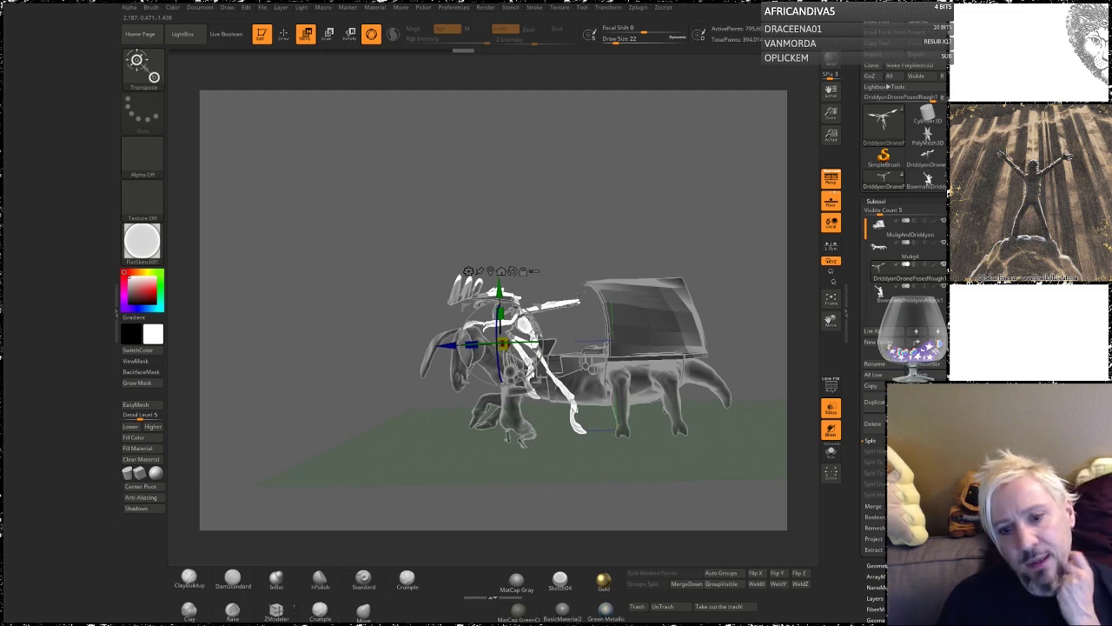
left_click_drag(555, 259, 608, 207, "alt")
left_click_drag(541, 327, 387, 294)
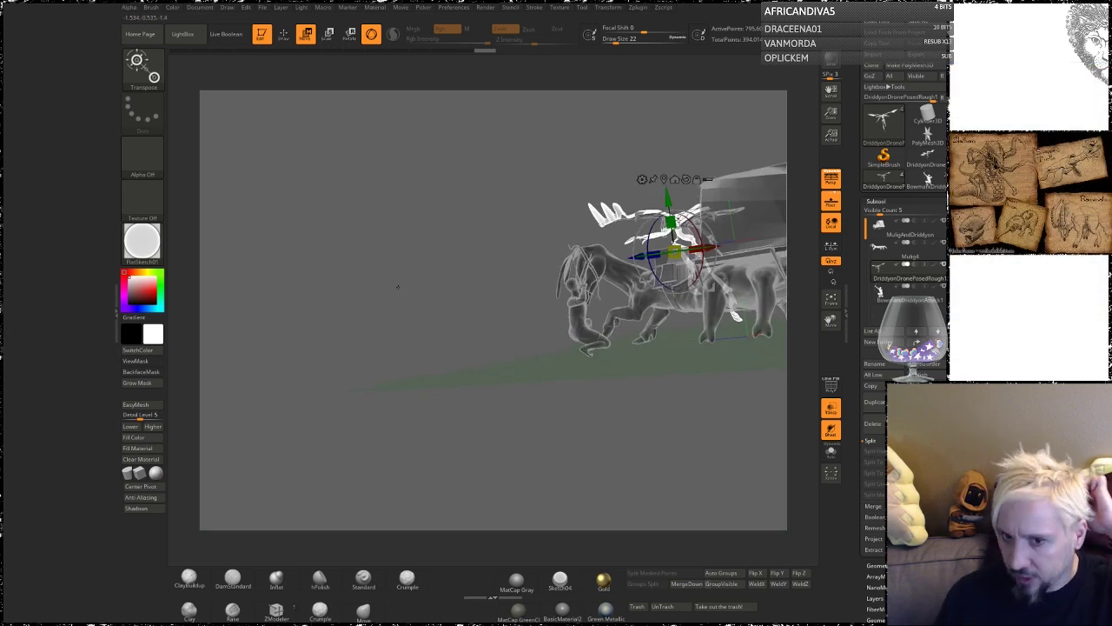
left_click_drag(394, 289, 360, 318)
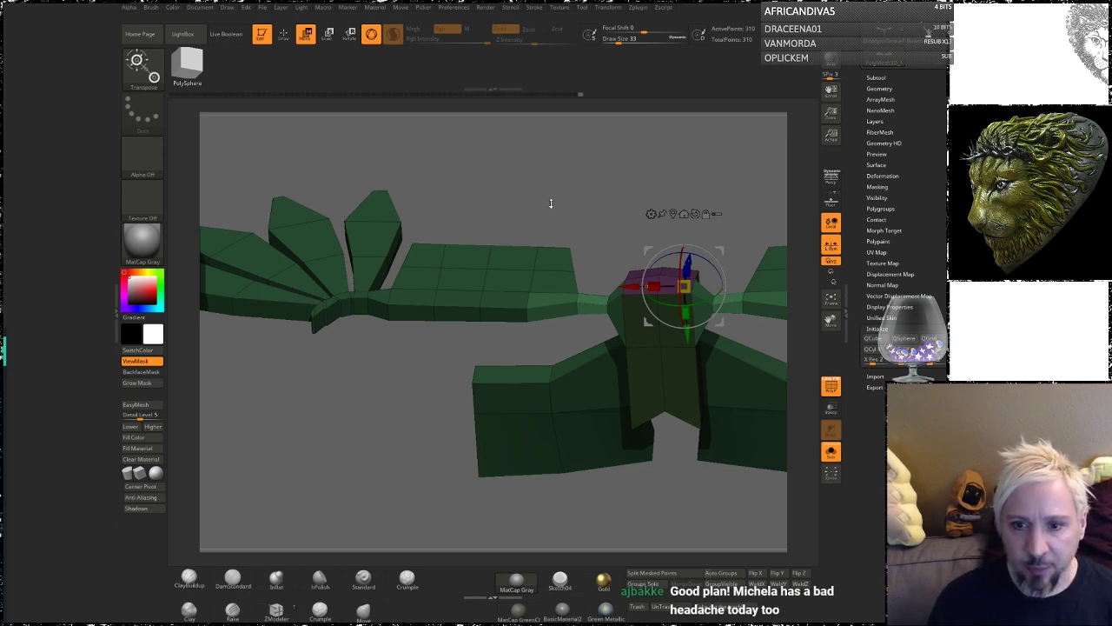
left_click_drag(551, 194, 552, 267)
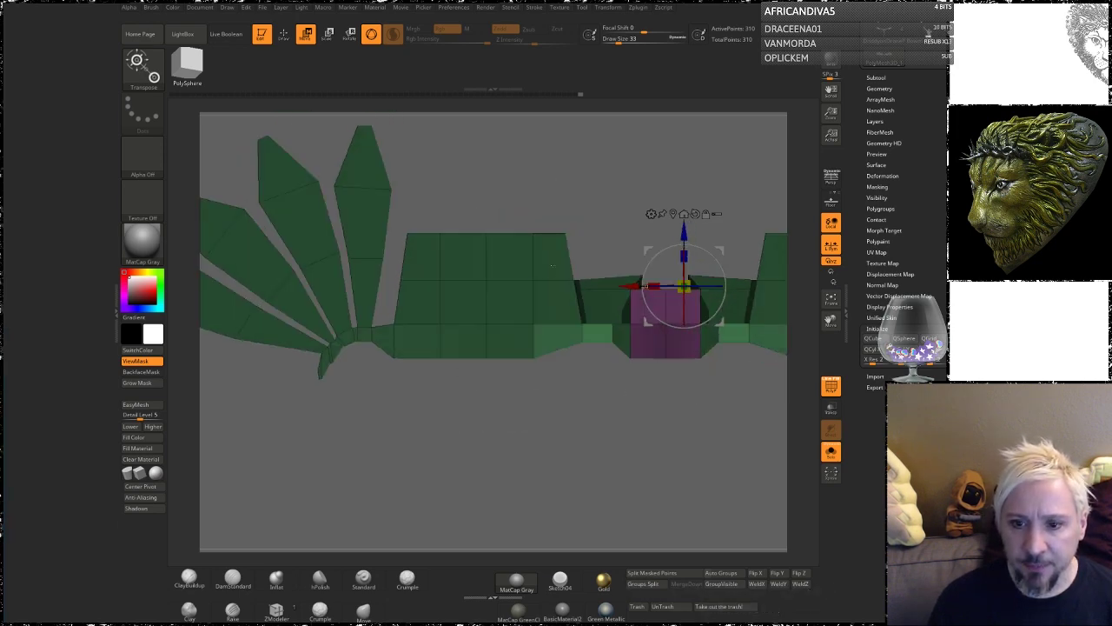
left_click_drag(562, 444, 469, 330)
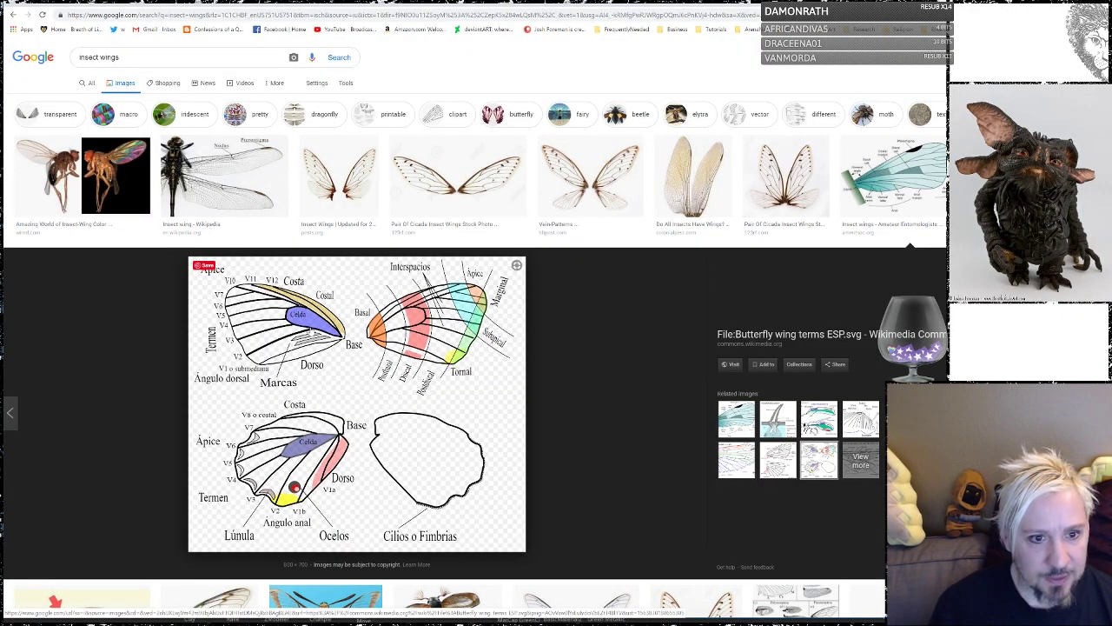
Open the cicada wings photo from the insect wings image results and arrange the browser beside the winged creature drawing.
left_click(450, 193)
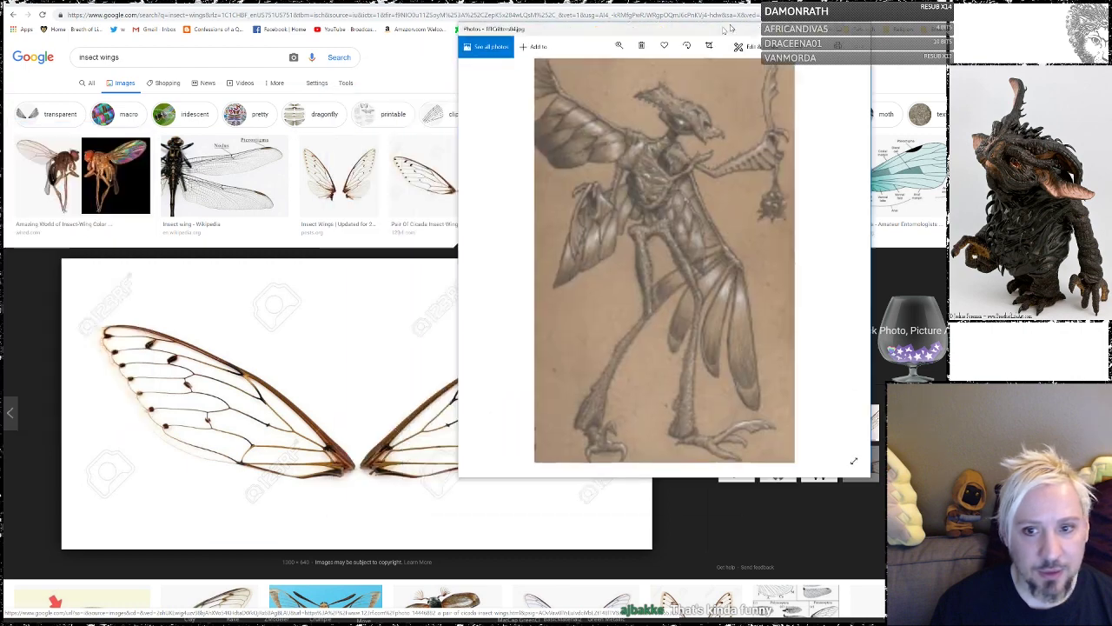
mouse_move(714, 34)
left_mouse_down()
mouse_move(821, 92)
mouse_move(870, 159)
mouse_move(890, 138)
left_mouse_up()
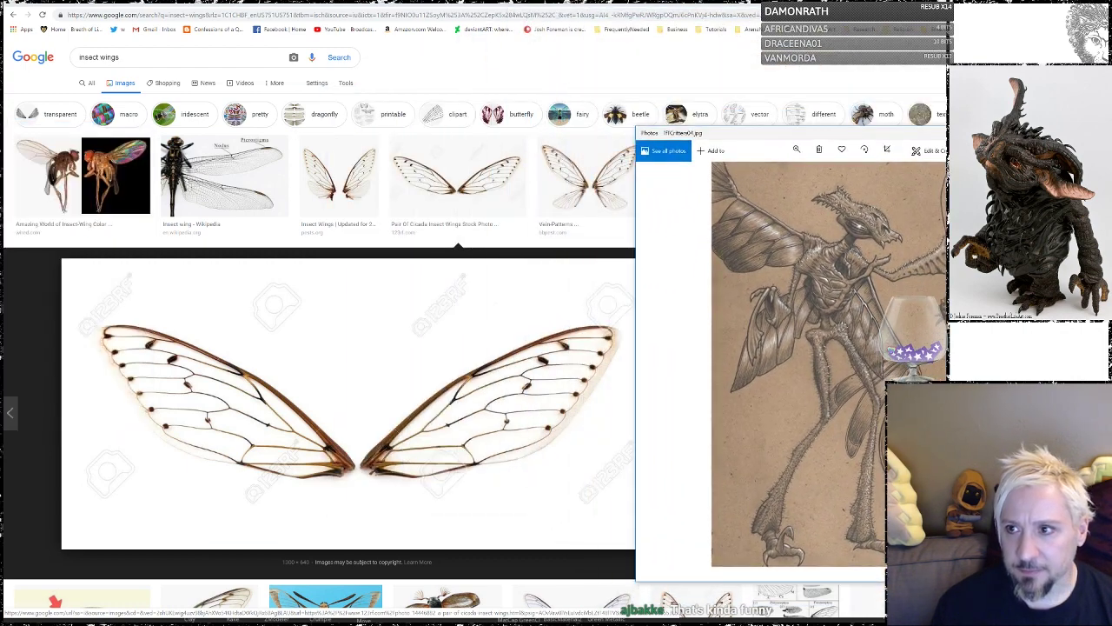
left_click_drag(946, 113, 616, 113)
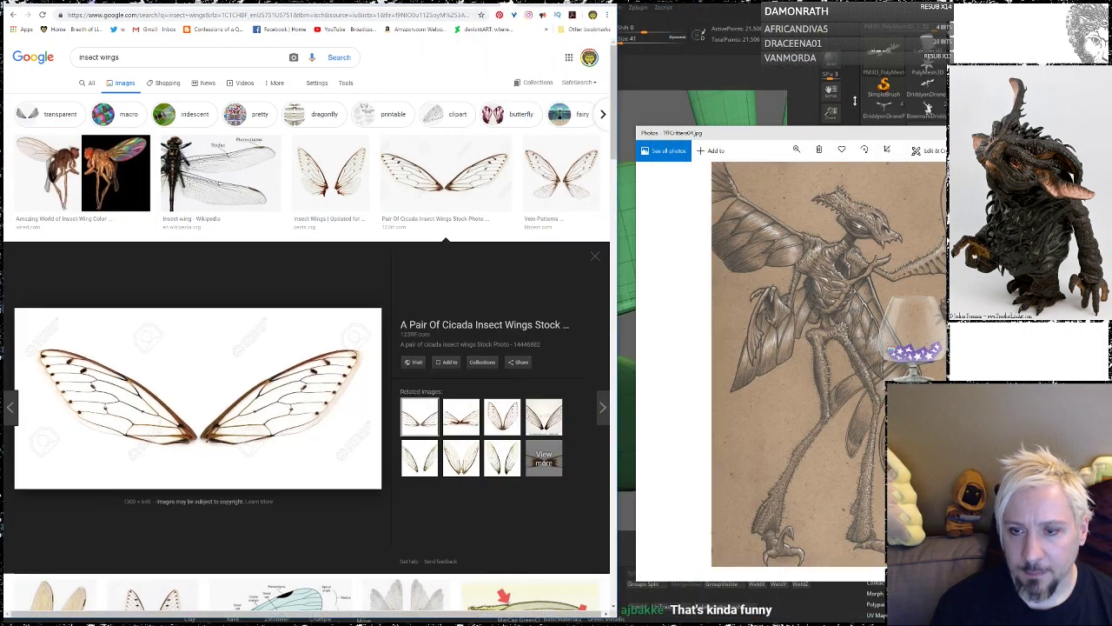
left_click_drag(1049, 351, 902, 351)
left_click_drag(752, 138, 823, 1)
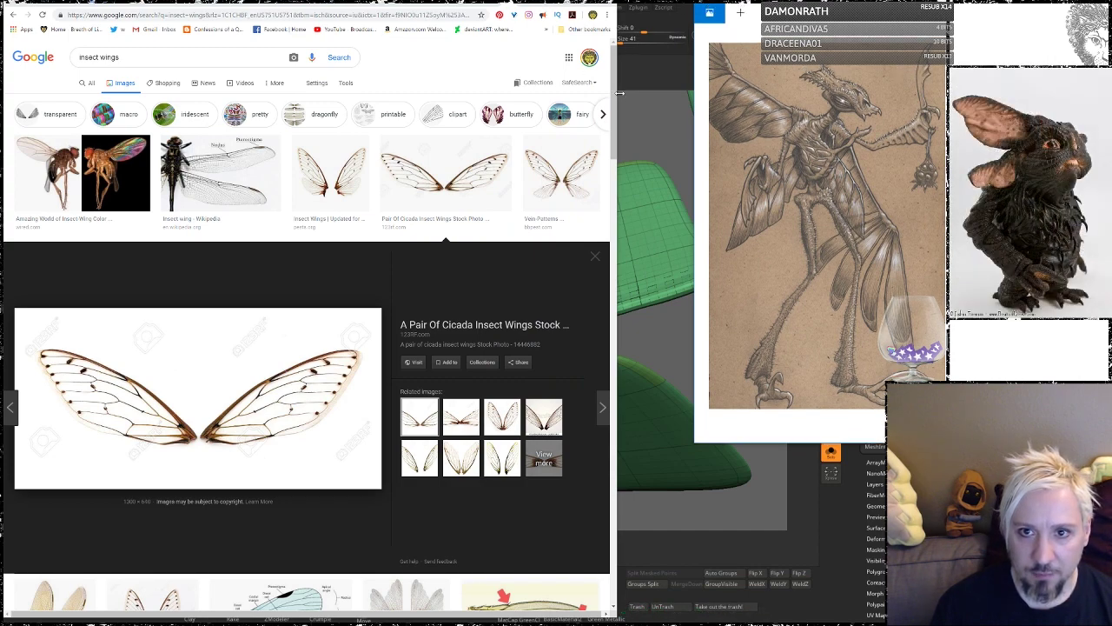
left_click_drag(619, 93, 700, 94)
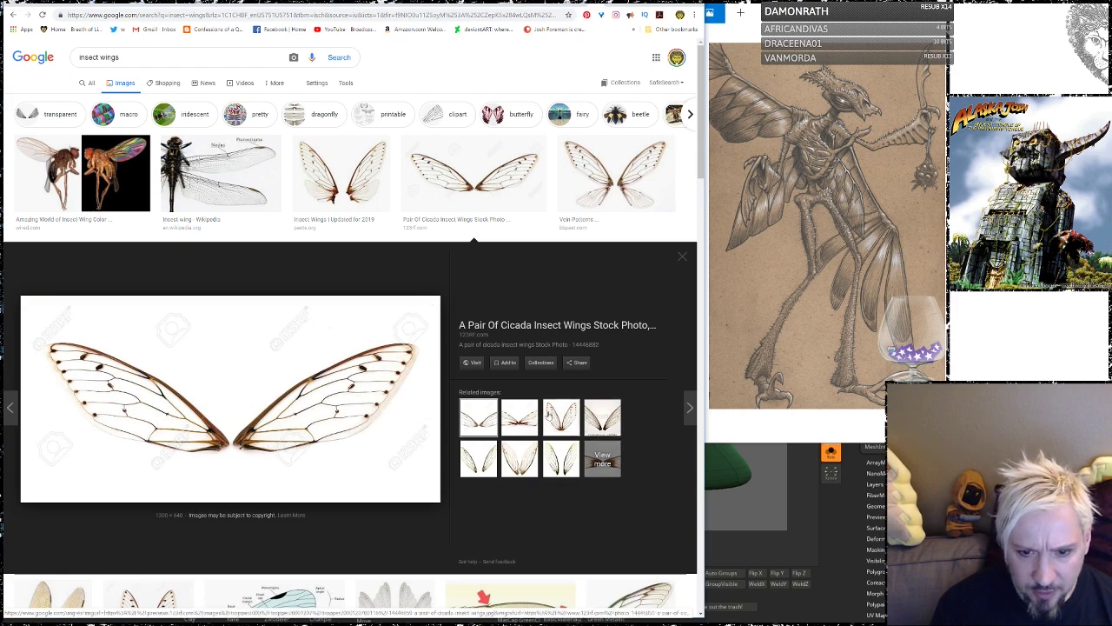
left_click(549, 415)
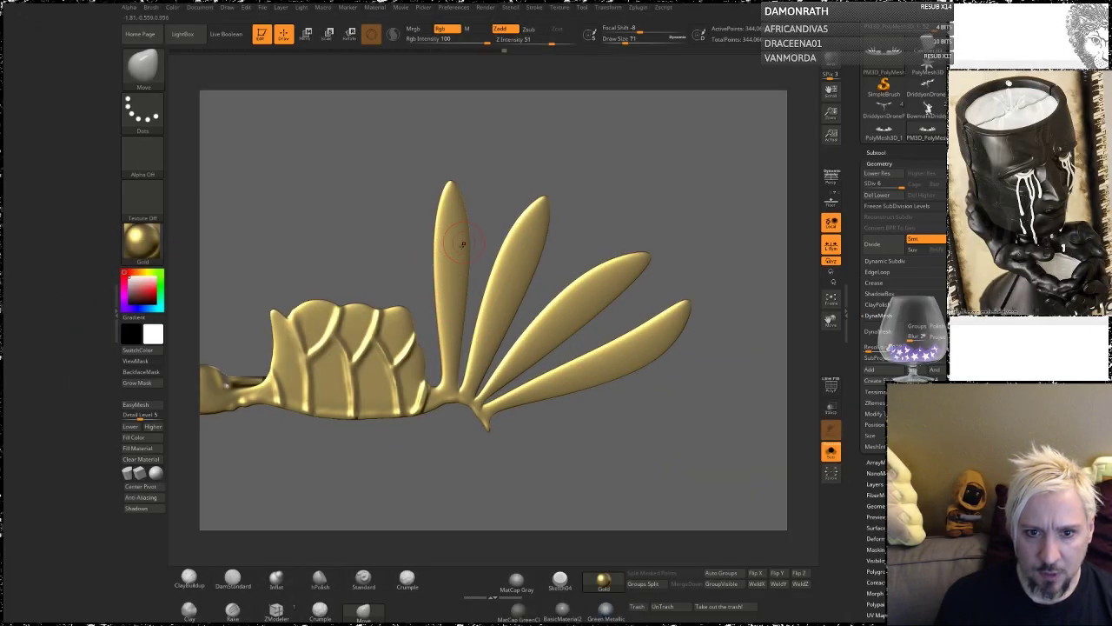
Bring the winged creature drawing over the sculpted gold wing for comparison, move it aside and return to the sculpt.
key("alt+Tab")
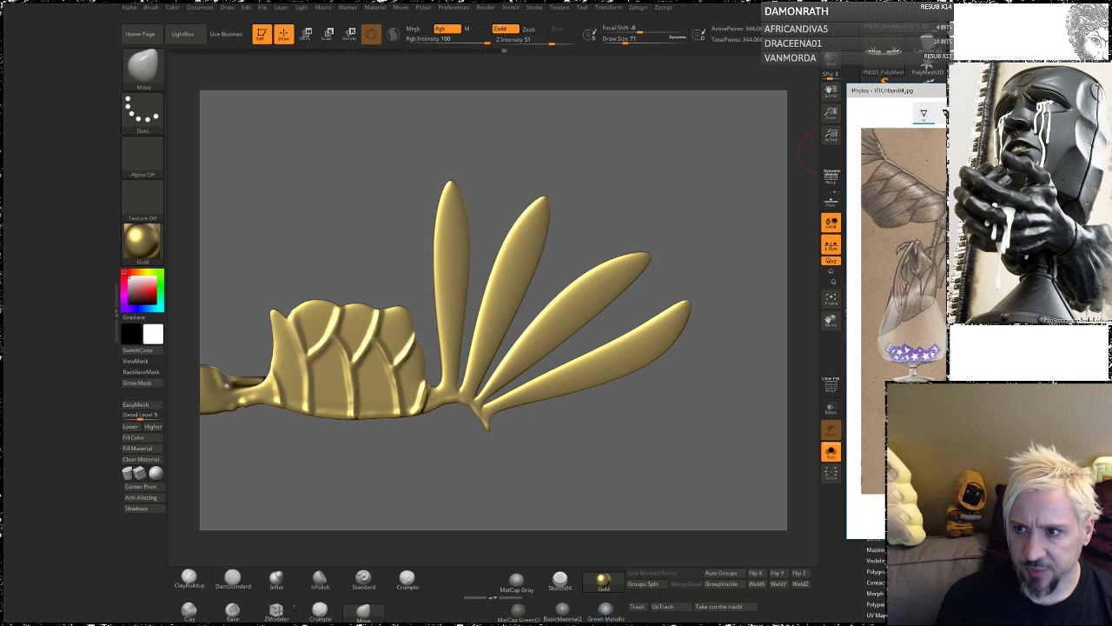
left_click_drag(989, 80, 613, 91)
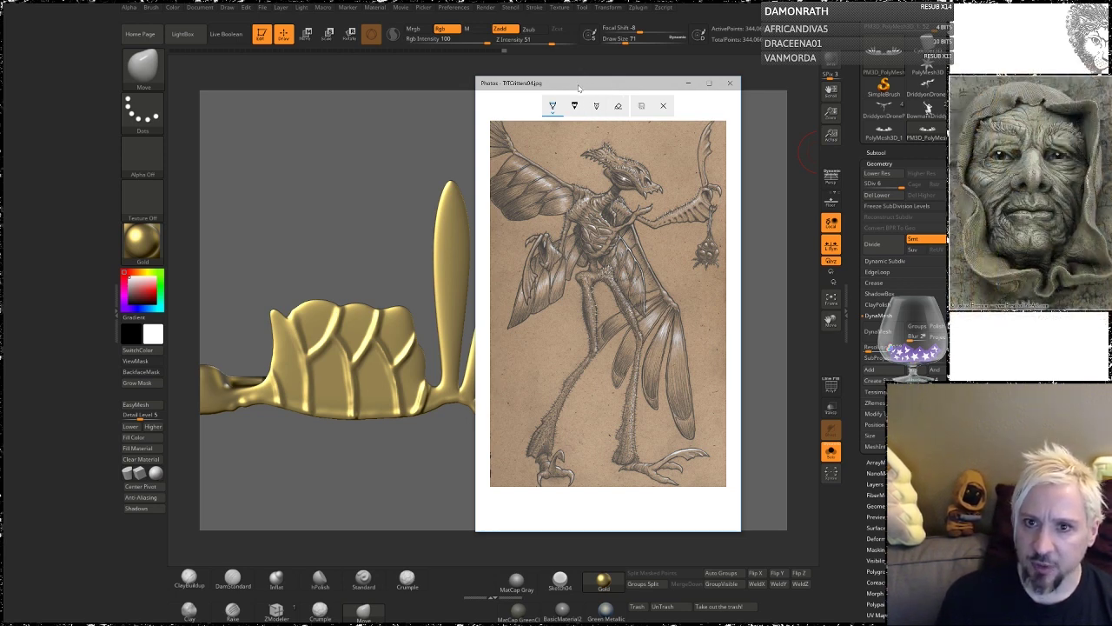
left_click_drag(579, 87, 998, 45)
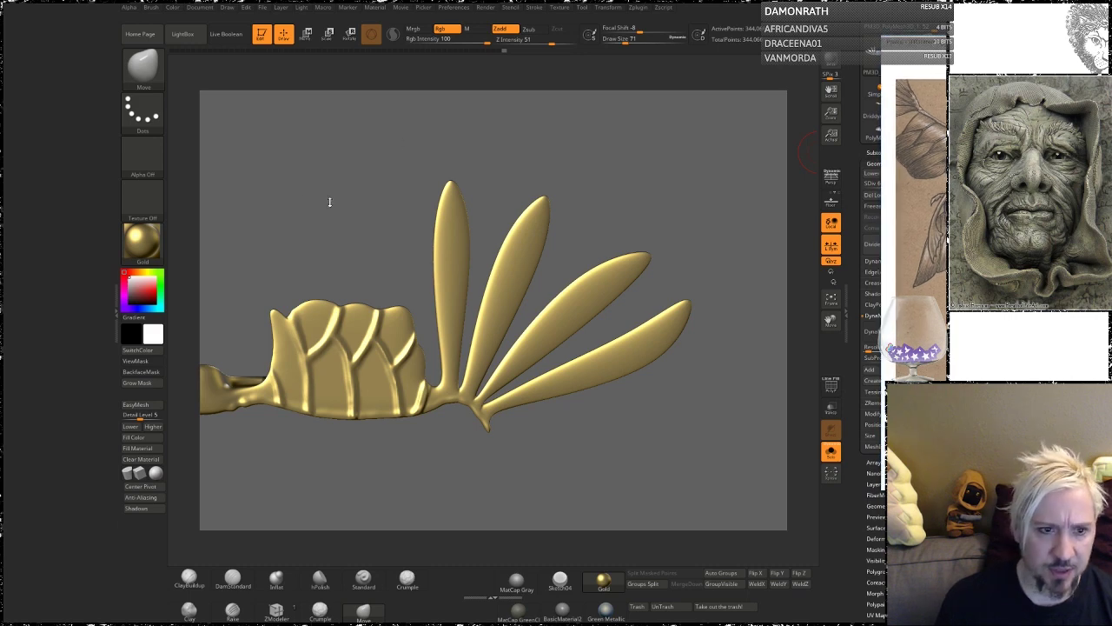
left_click(377, 246)
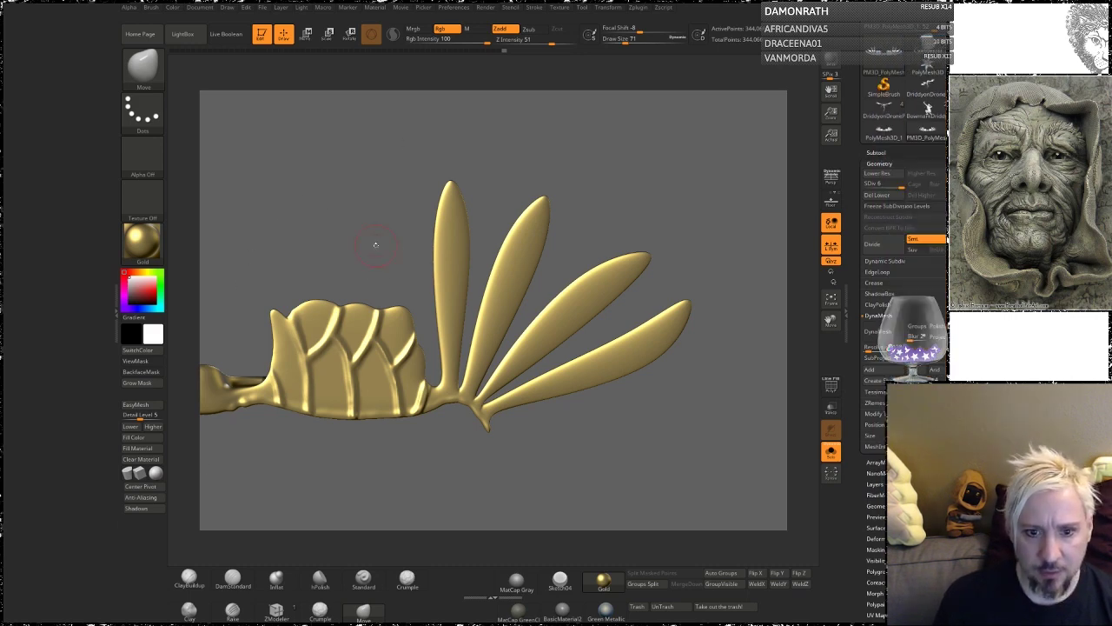
left_click_drag(377, 246, 442, 205)
View the reference photos Mantis124, Mantis137 and Mantis151 in the Insect folder, closing each one.
scroll(323, 258, "up", 2)
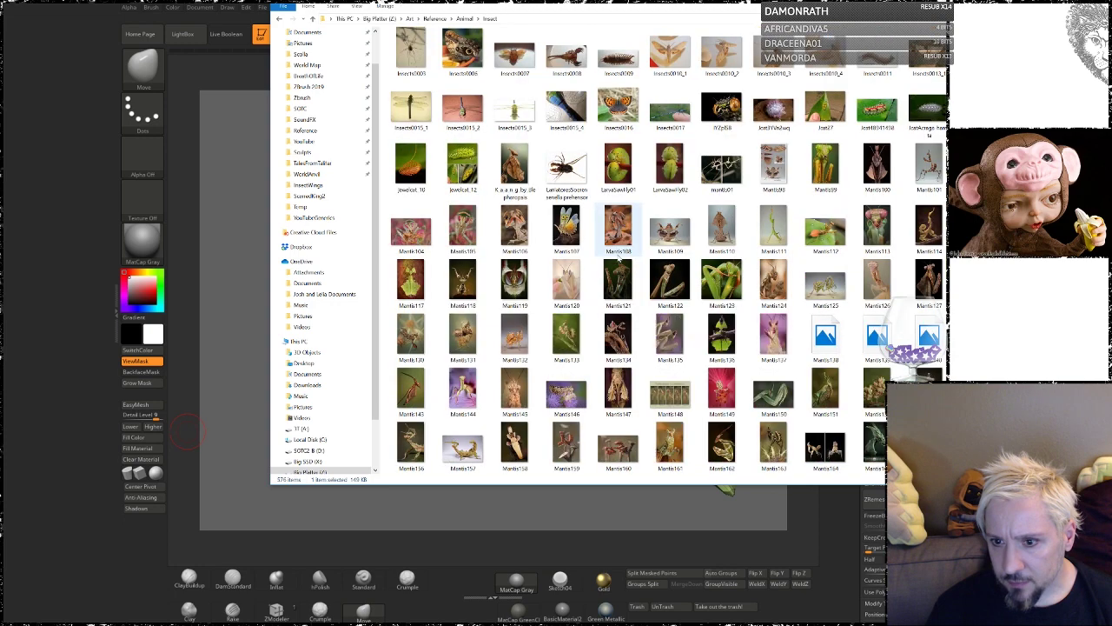
double_click(768, 290)
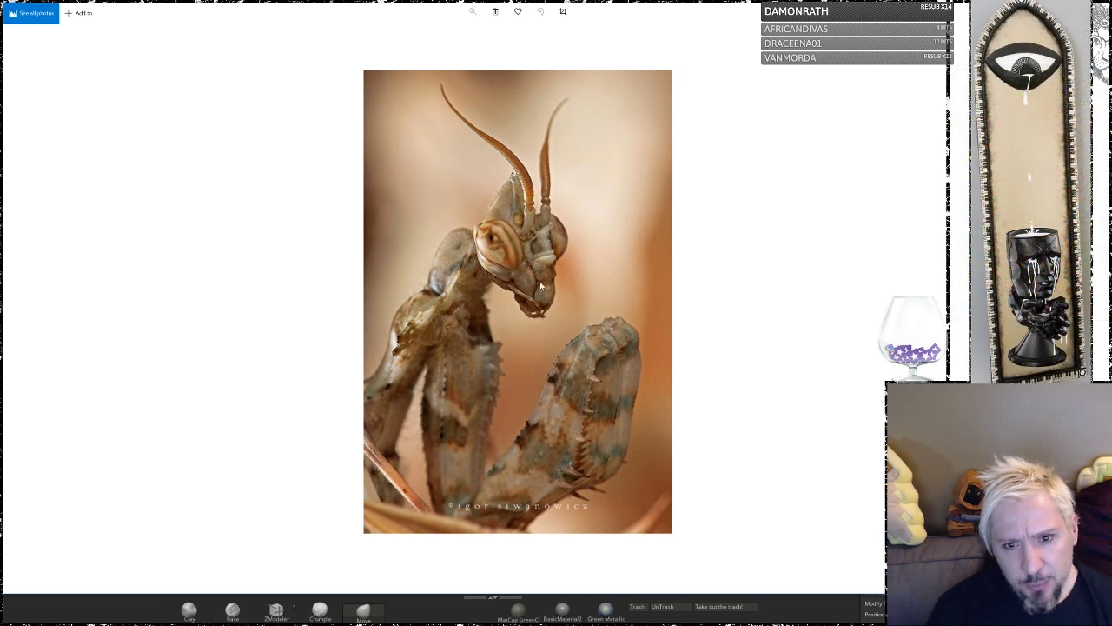
key("alt+F4")
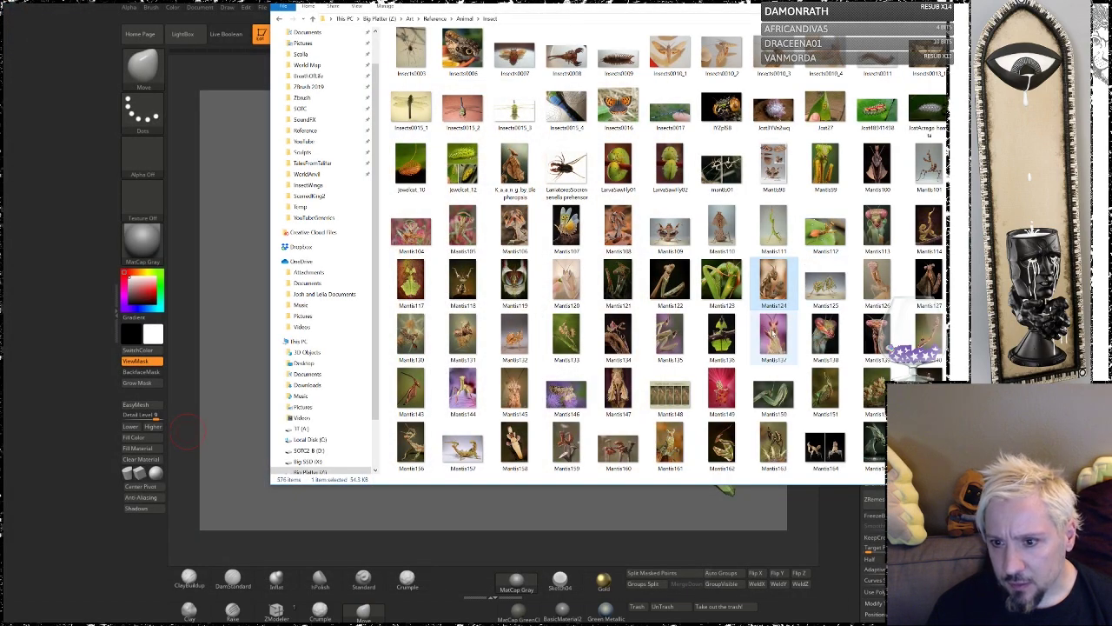
double_click(774, 286)
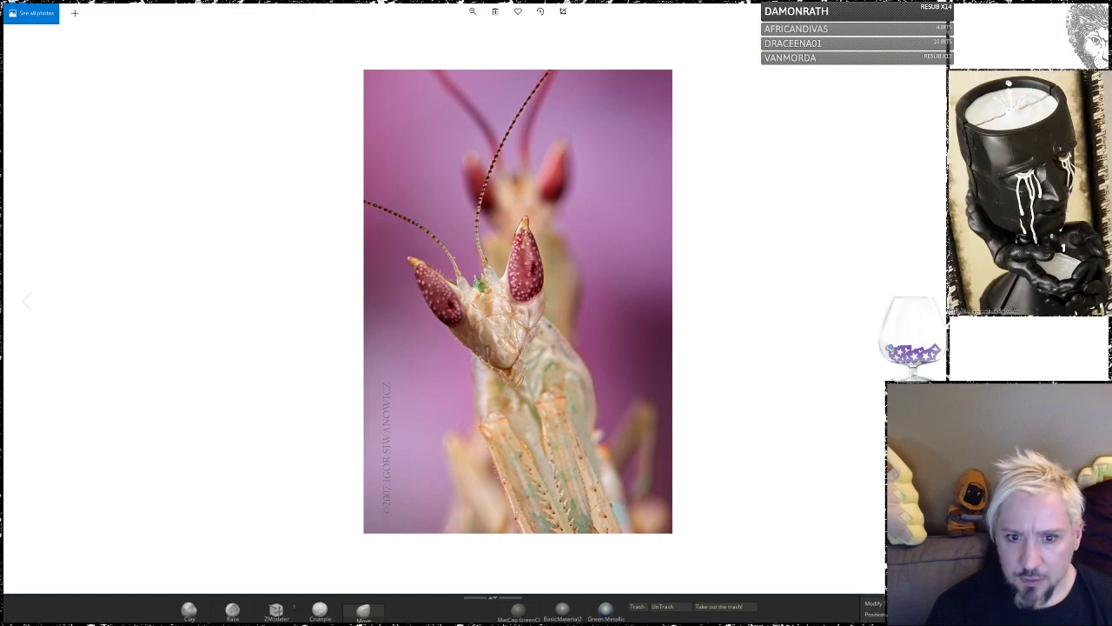
key("alt+F4")
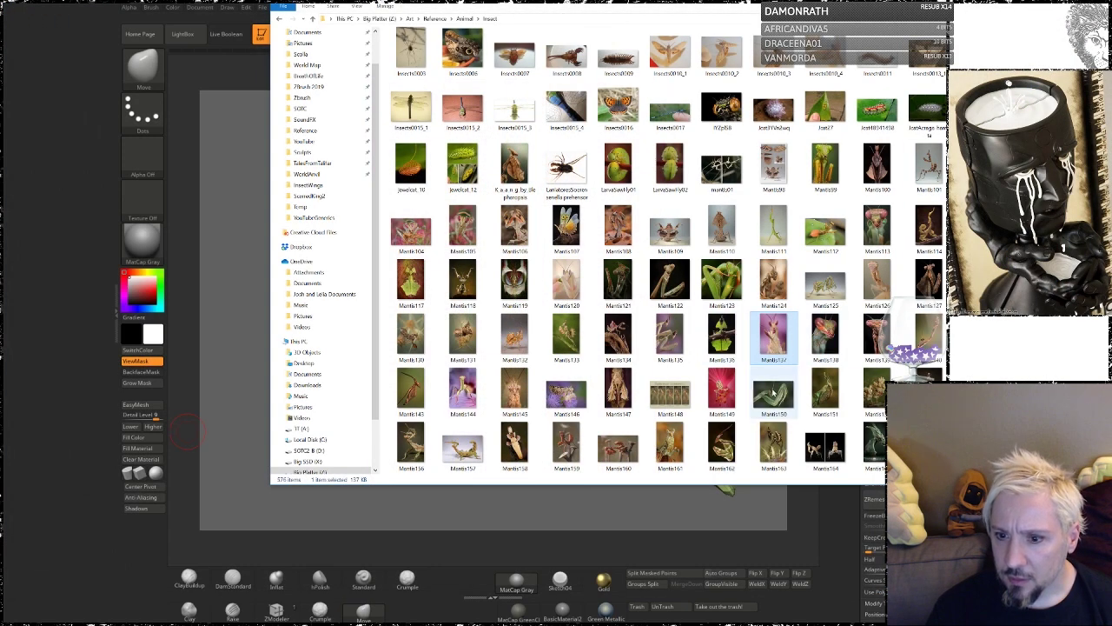
left_click(818, 395)
double_click(818, 396)
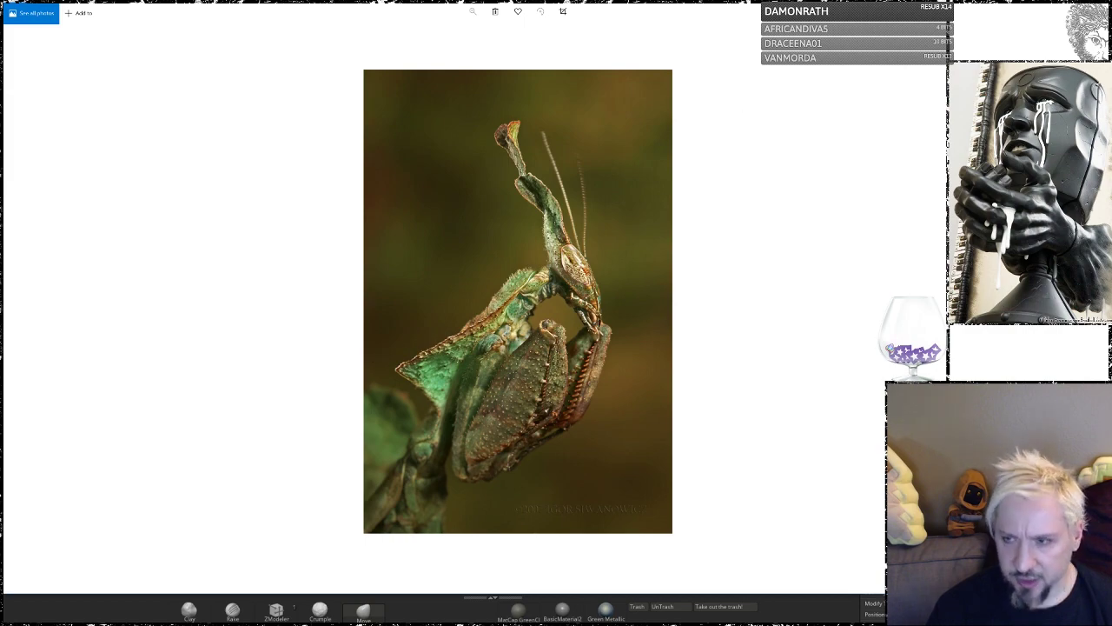
left_click(1017, 9)
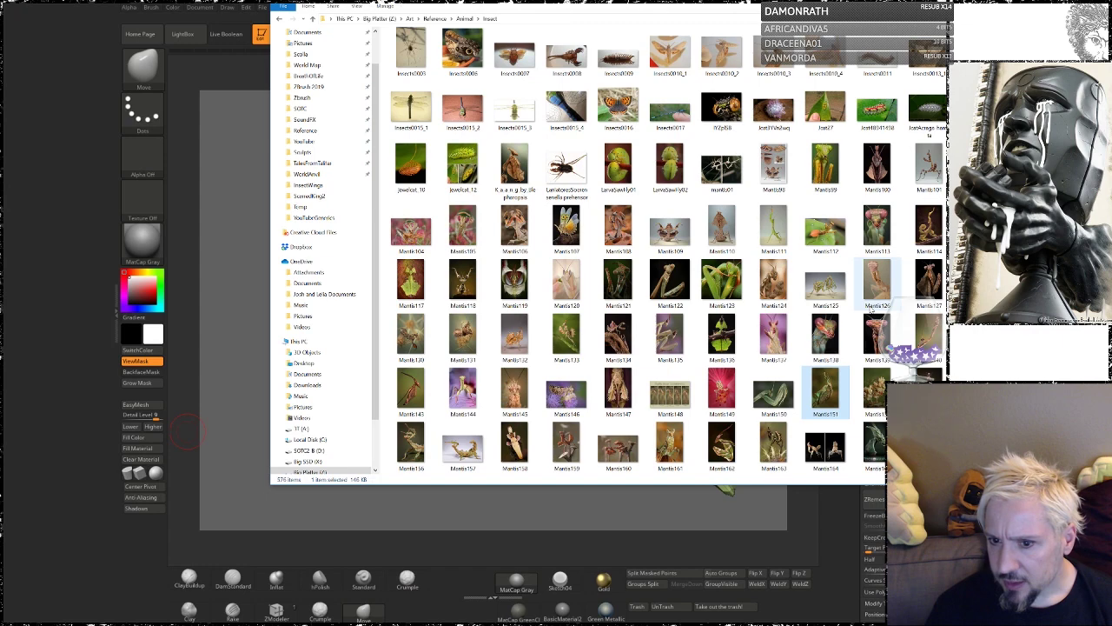
View the Mantis165 and Mantis187 pictures further down the Insect reference folder, closing each one.
scroll(872, 306, "down", 3)
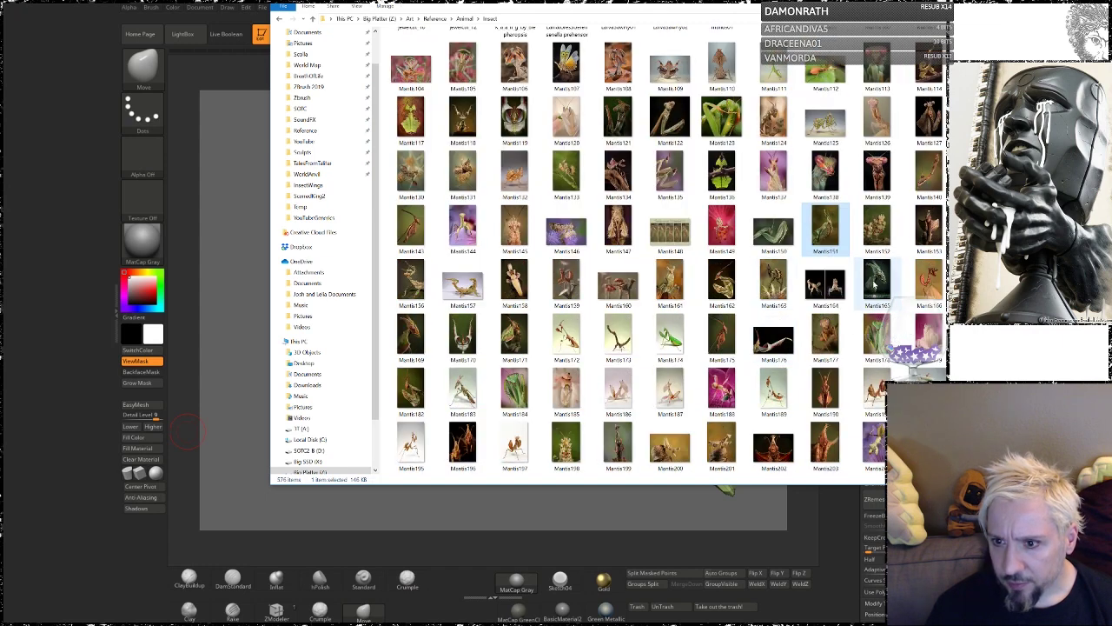
double_click(875, 283)
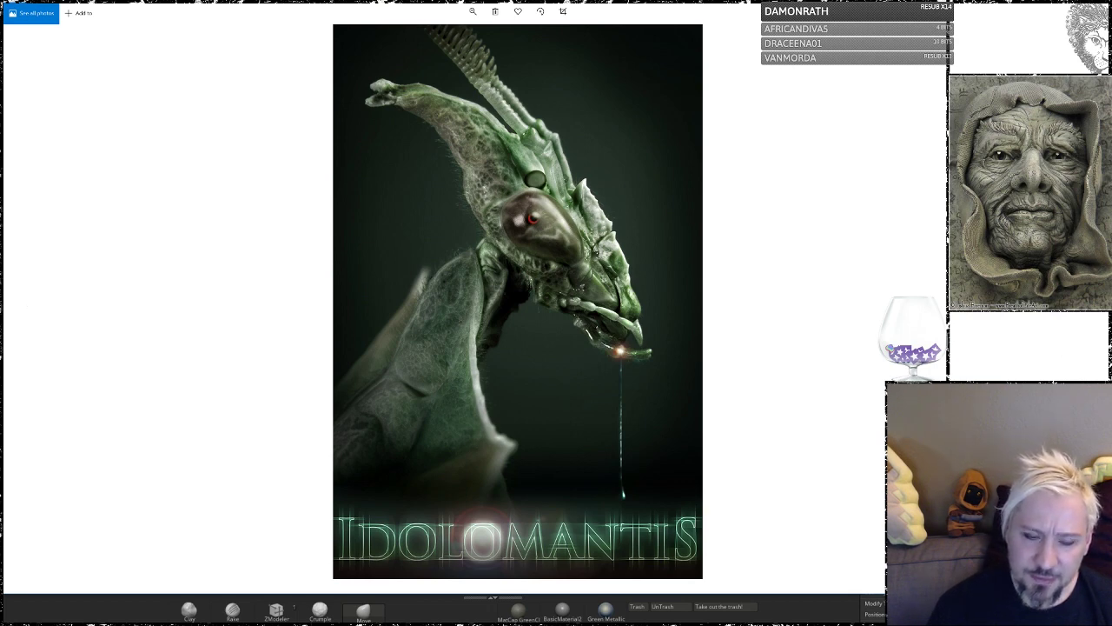
key("alt+F4")
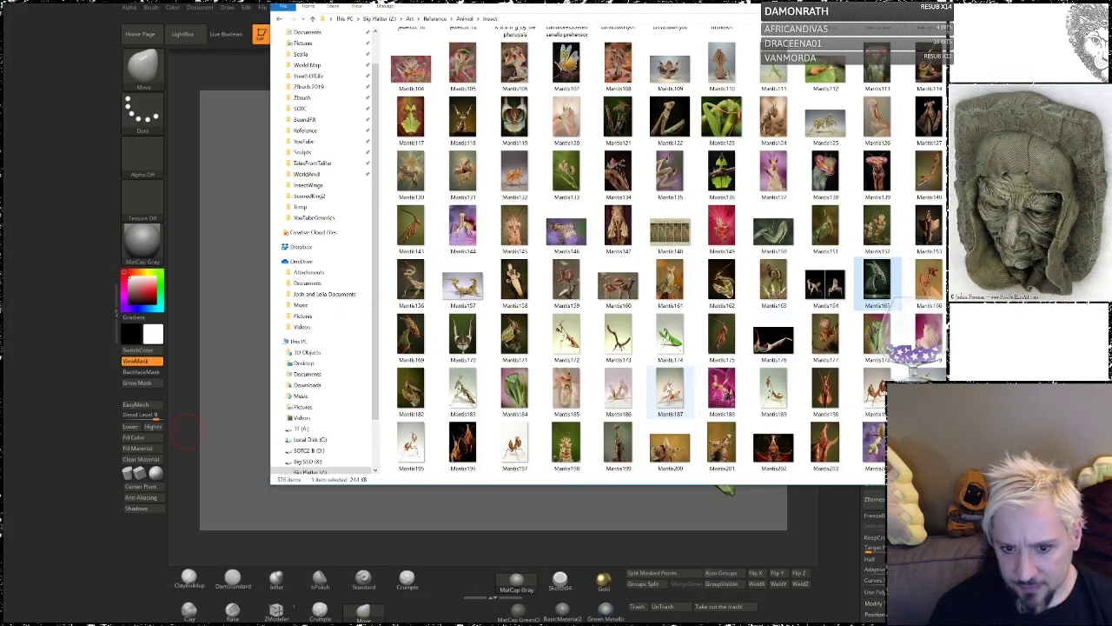
left_click(670, 391)
key("Return")
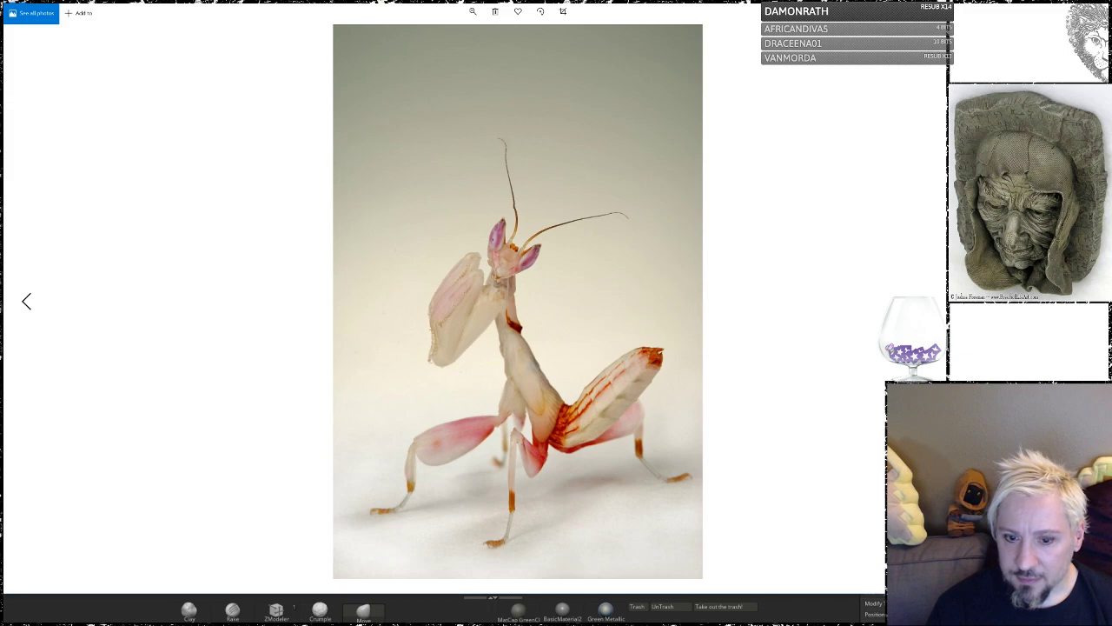
key("Escape")
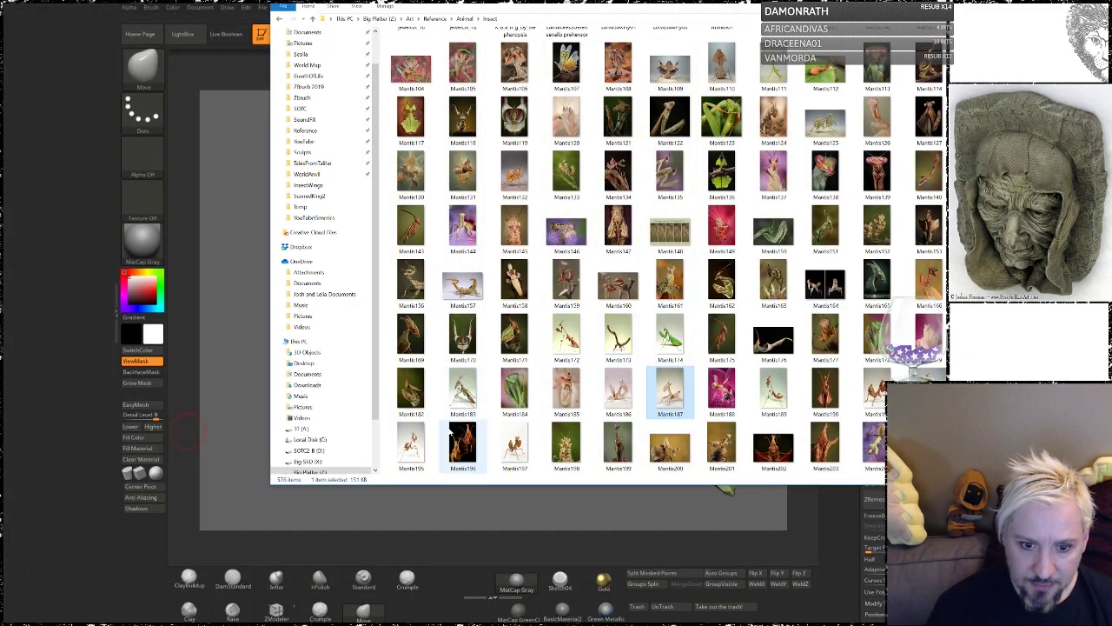
View the Mantis182, Mantis170 and Mantis172 photos and one more mantis picture in the Insect reference folder, closing each one.
double_click(421, 395)
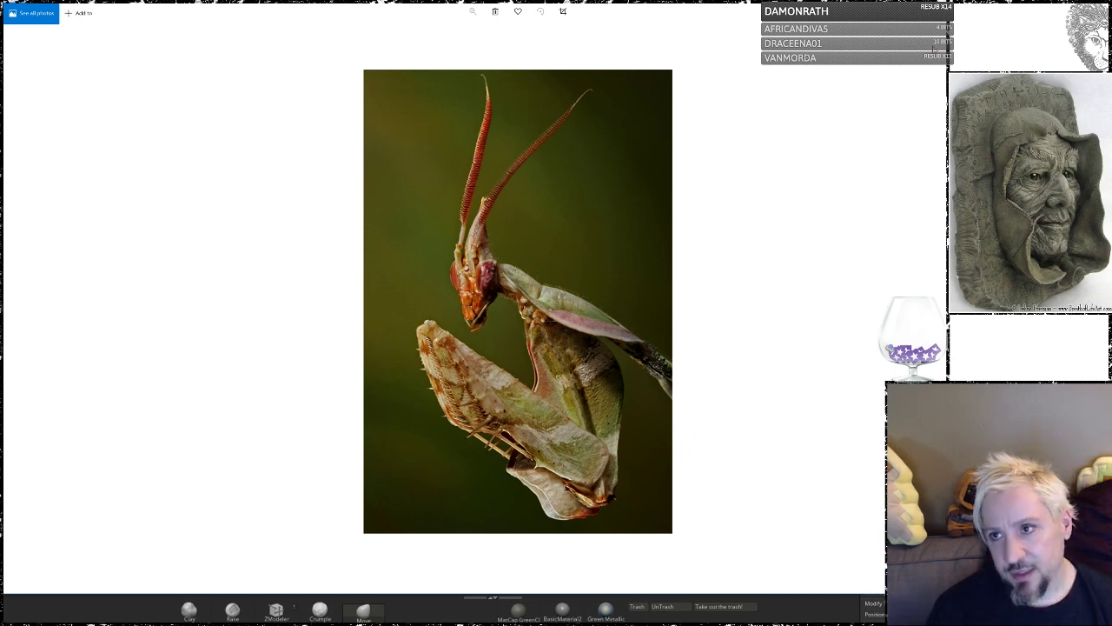
key("alt+F4")
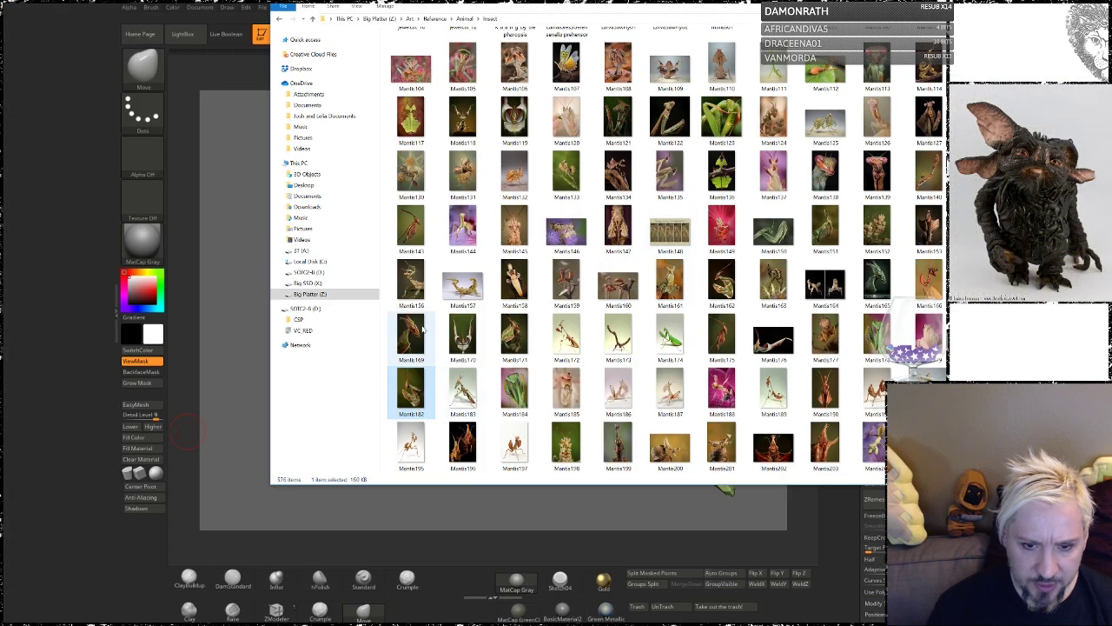
double_click(476, 344)
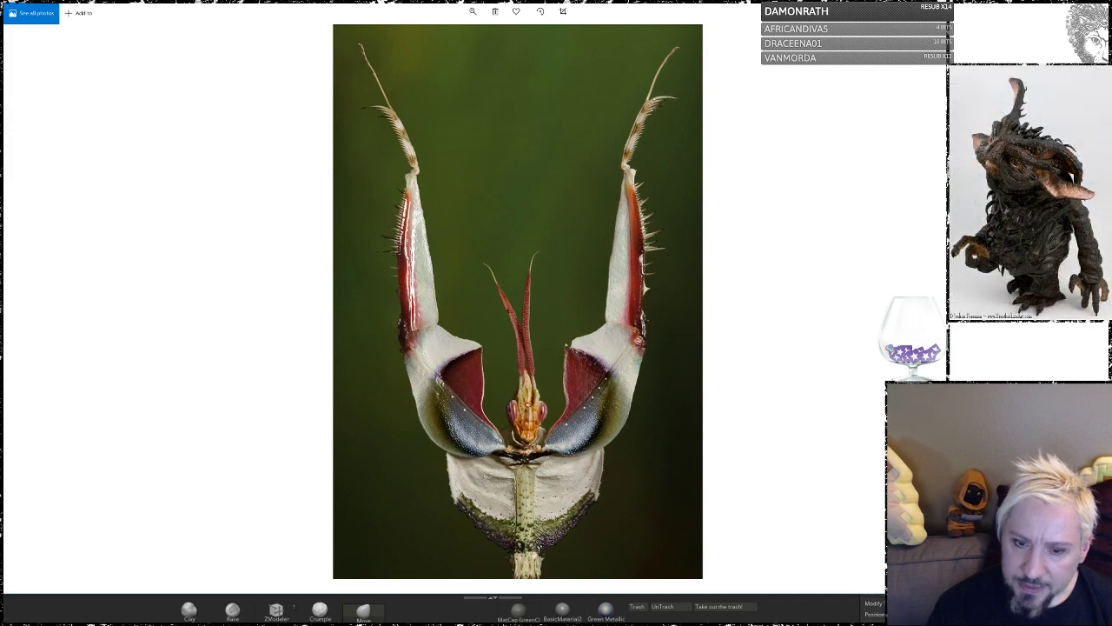
key("alt+F4")
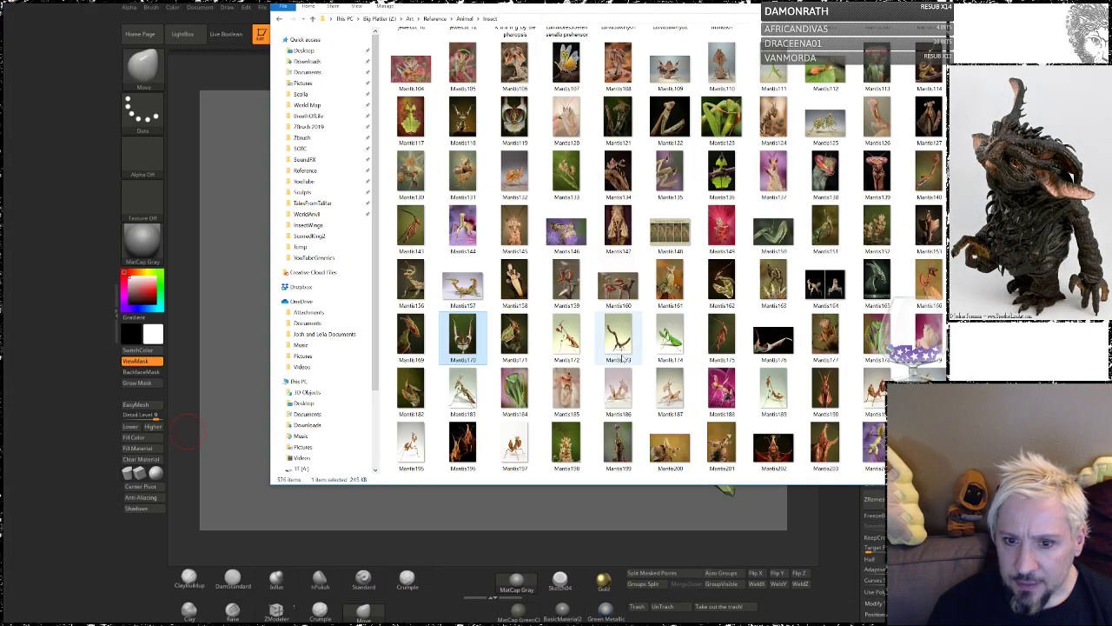
double_click(566, 337)
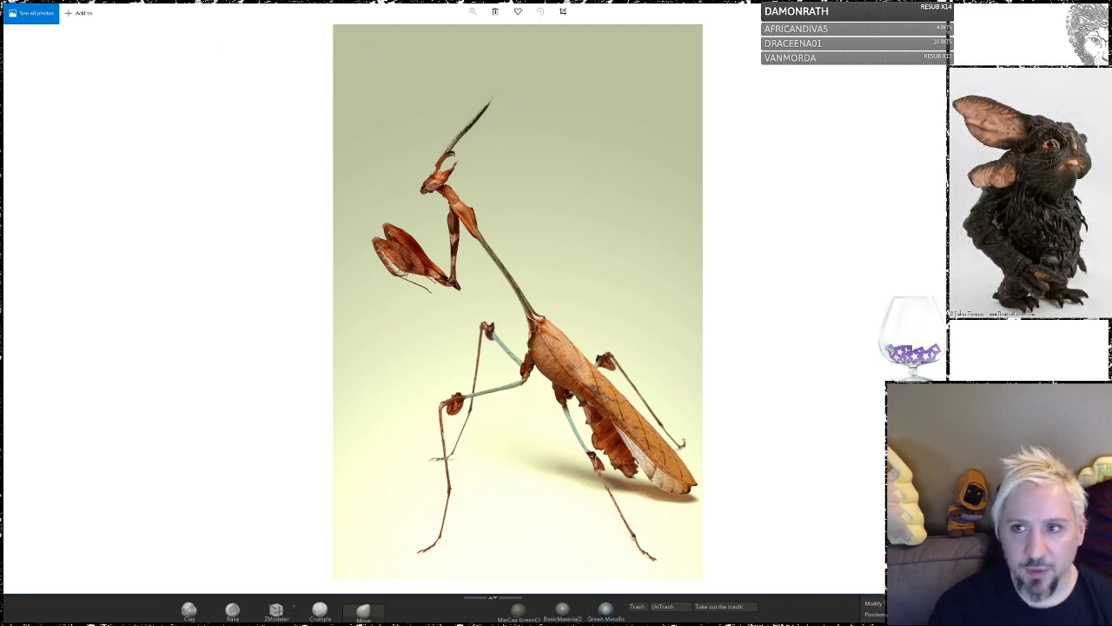
key("alt+F4")
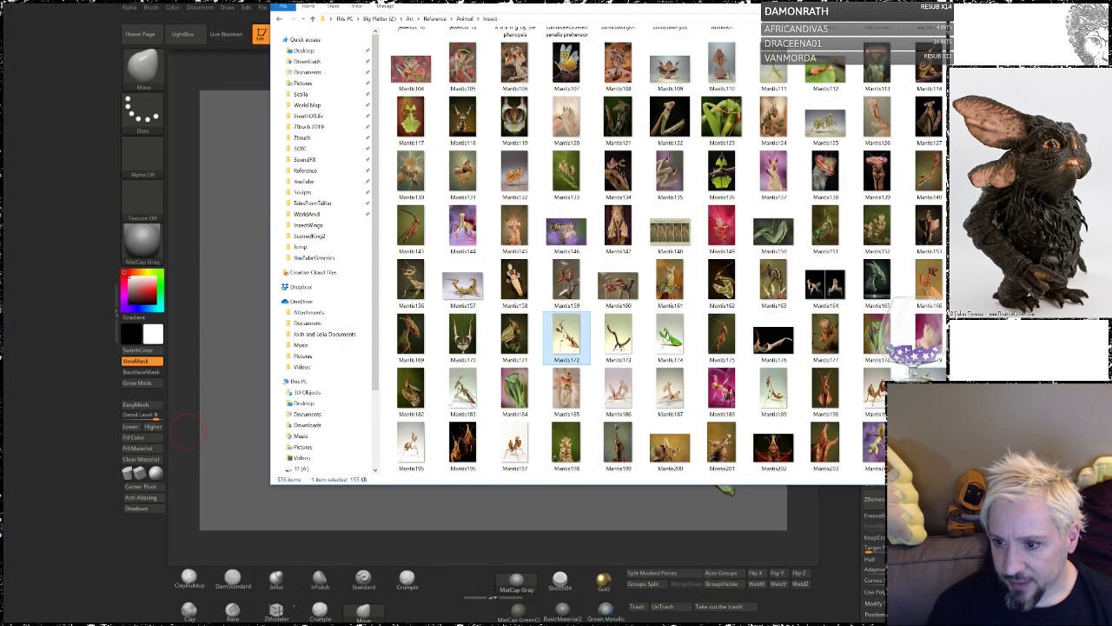
key("Return")
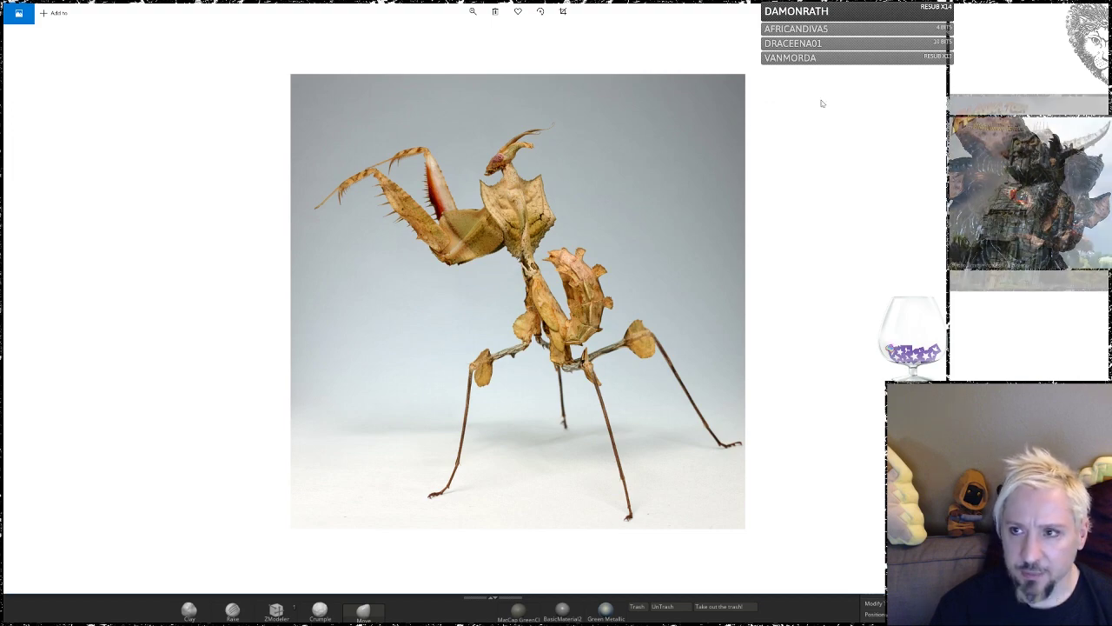
key("alt+F4")
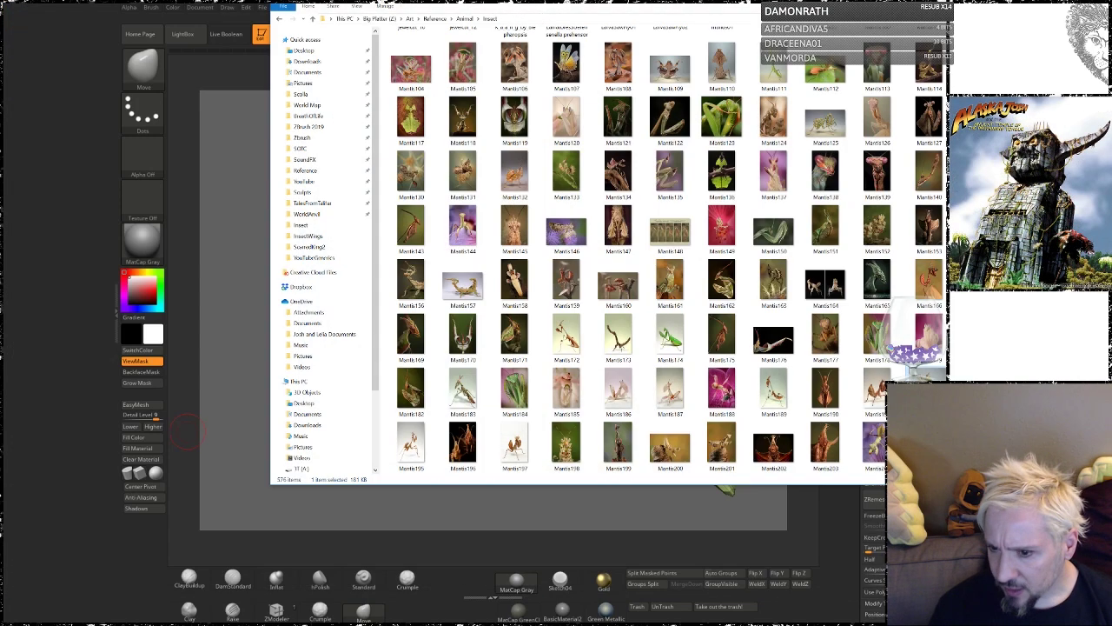
scroll(865, 318, "down", 3)
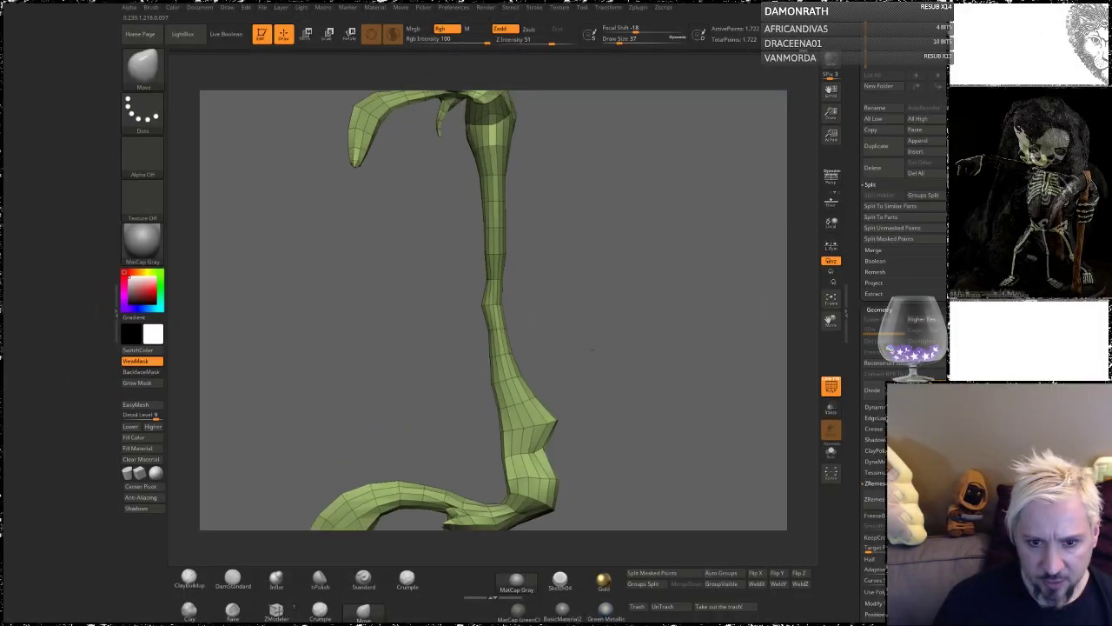
Set the Move brush's draw size to 56 and adjust the shape of the creature's low-poly lower leg and foot.
left_click_drag(435, 295, 476, 281)
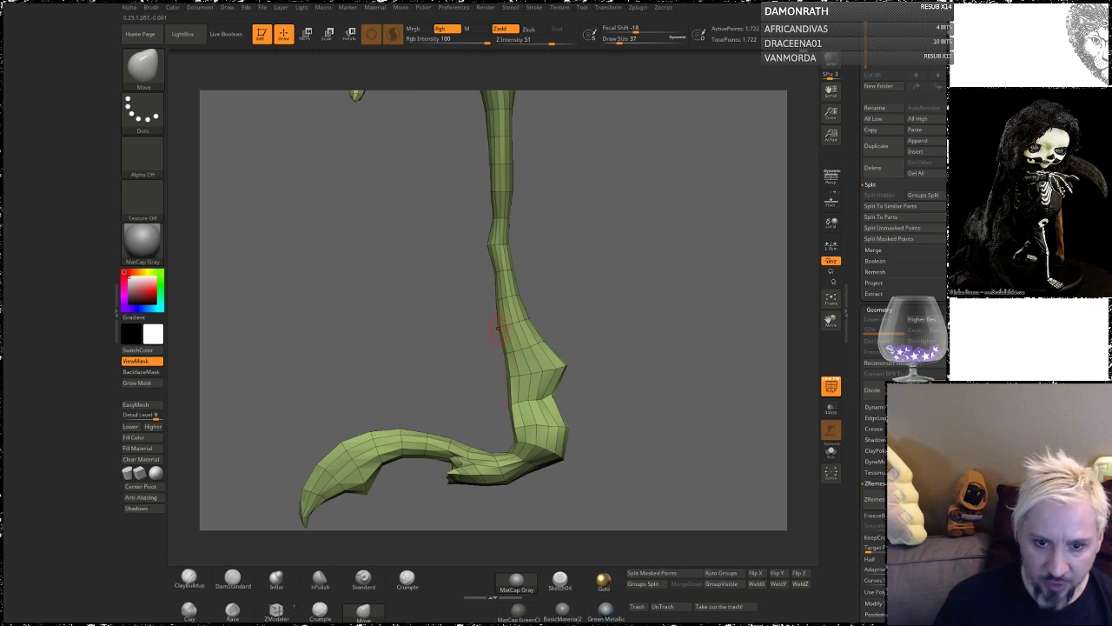
key("space")
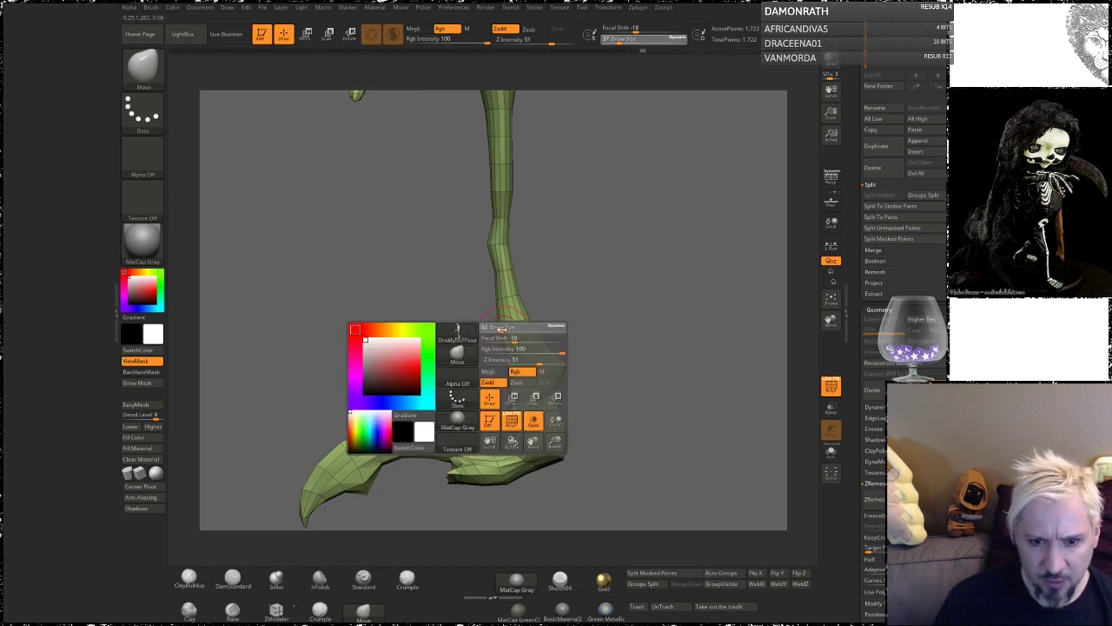
left_click_drag(502, 329, 502, 325)
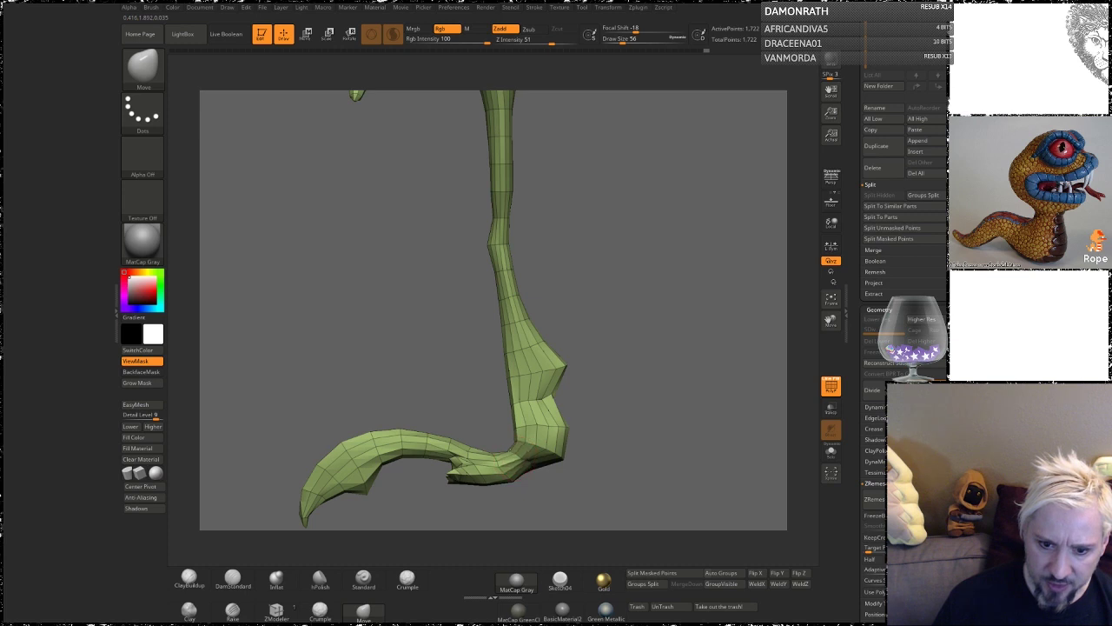
left_click_drag(600, 400, 559, 372)
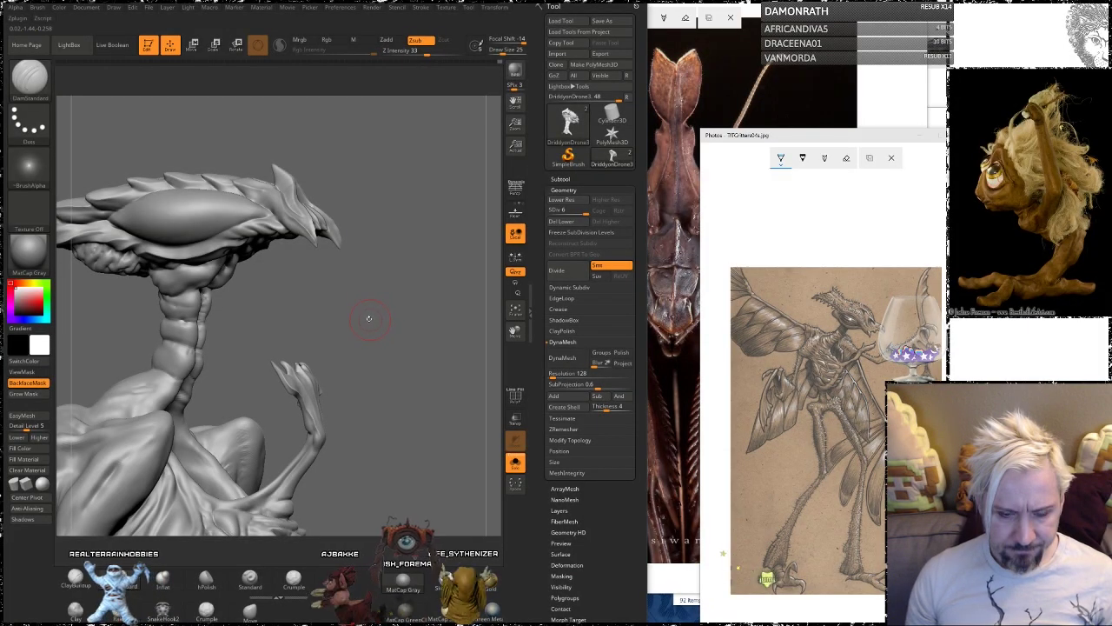
Switch to the ClayBuildup brush and adjust its small draw size for detailing the creature's neck and chest.
left_click_drag(367, 316, 201, 379)
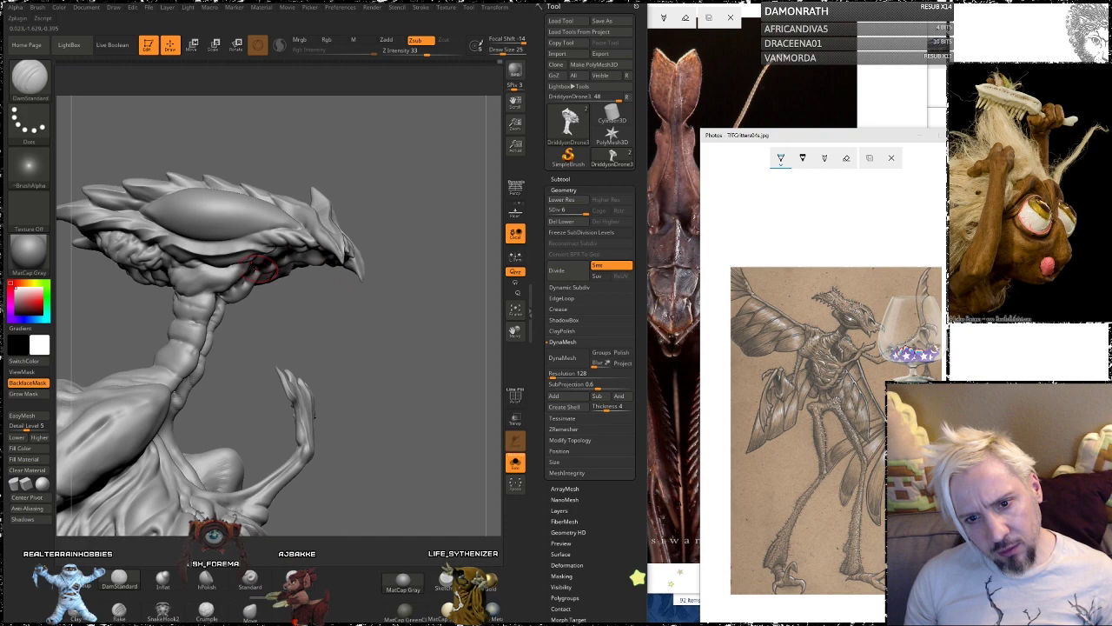
left_click_drag(368, 343, 314, 249)
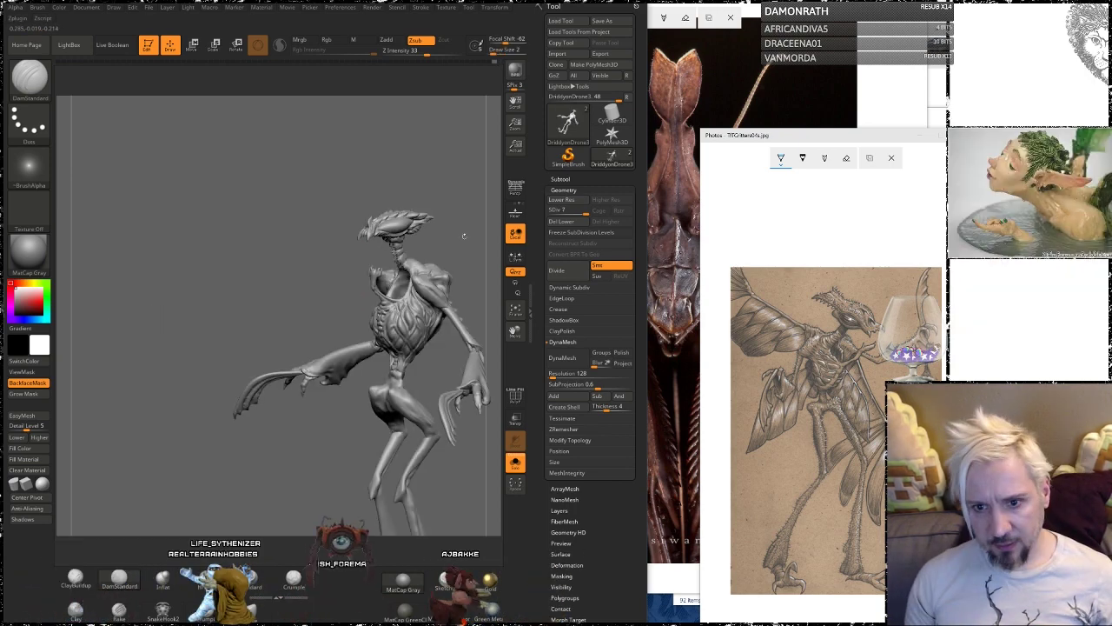
mouse_move(464, 235)
left_mouse_down("alt")
mouse_move(410, 273)
mouse_move(437, 270)
mouse_move(379, 259)
mouse_move(189, 298)
left_mouse_up("alt")
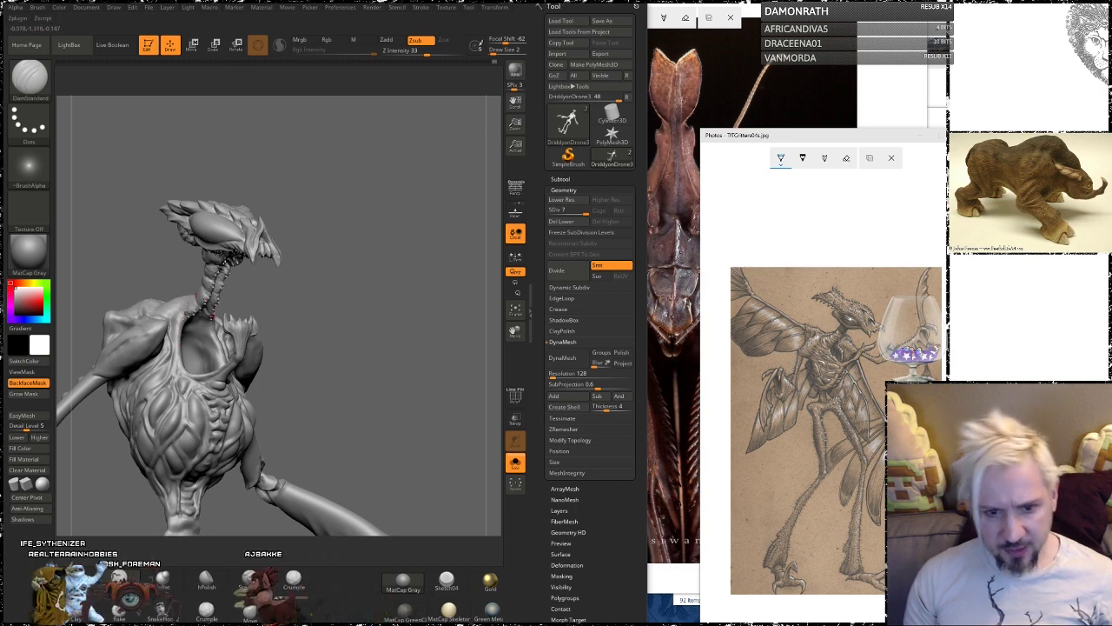
left_click_drag(286, 286, 162, 312)
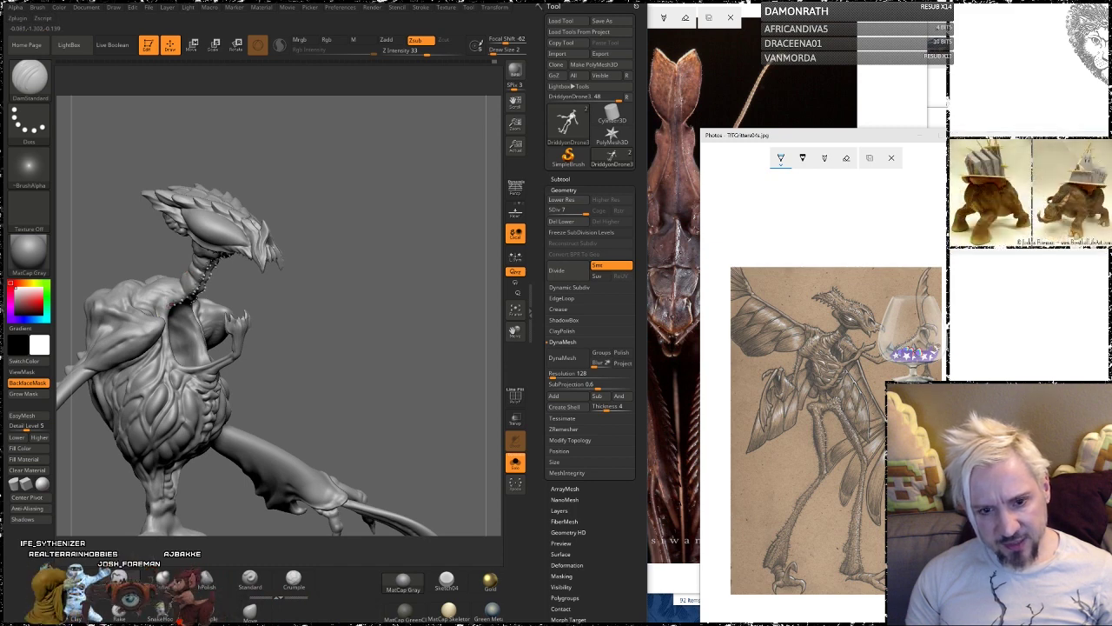
mouse_move(318, 302)
left_mouse_down()
mouse_move(300, 306)
mouse_move(420, 340)
mouse_move(454, 323)
mouse_move(462, 410)
left_mouse_up()
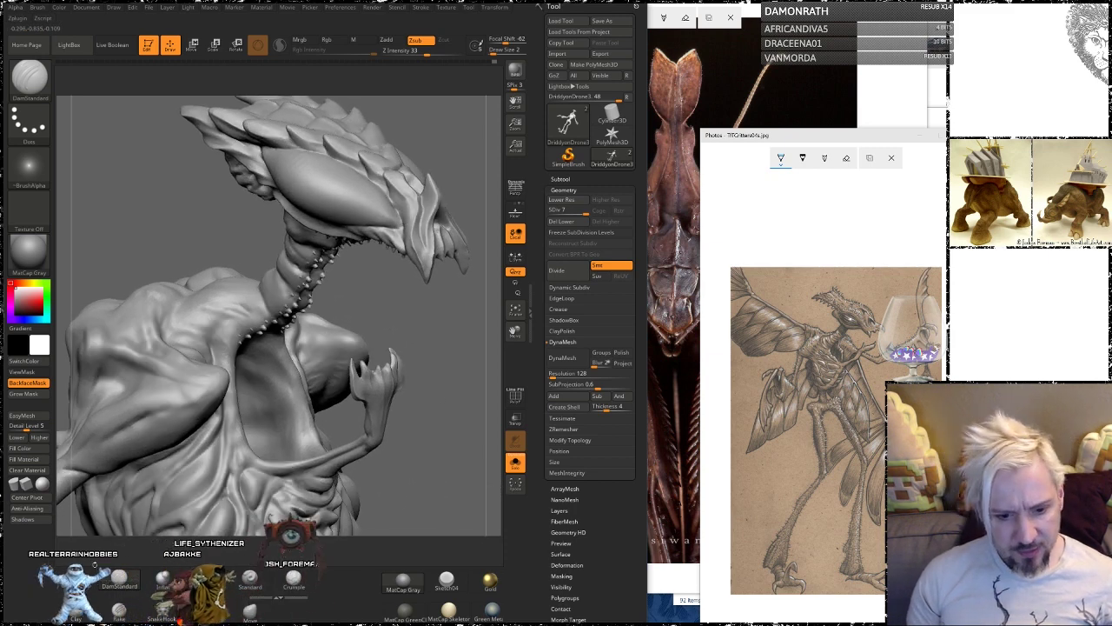
key("b")
key("c")
key("b")
key("space")
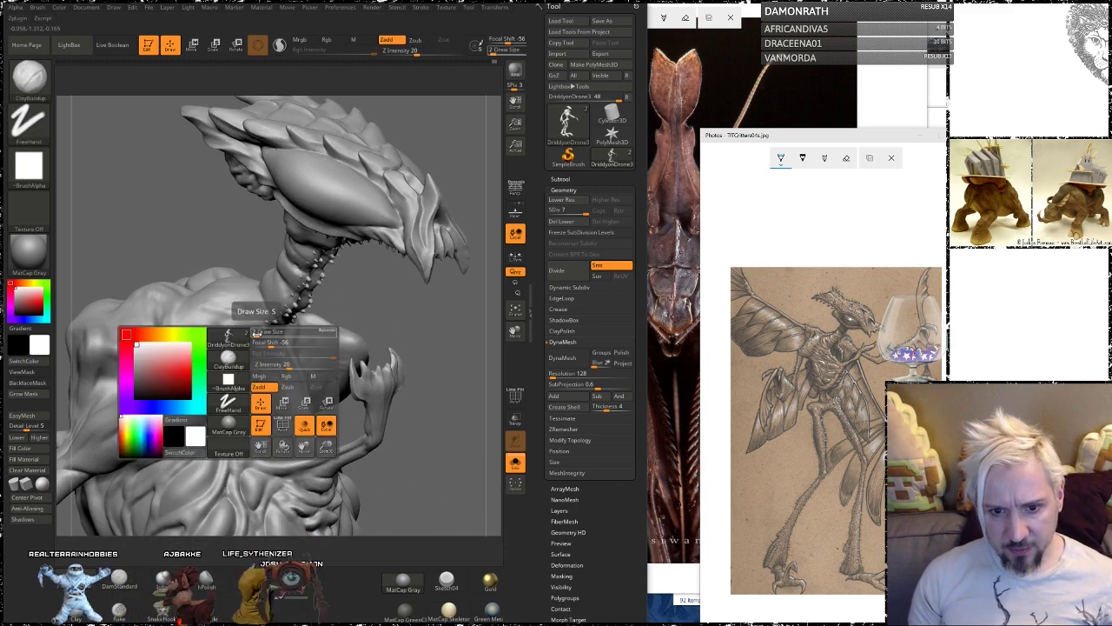
left_click_drag(257, 335, 263, 335)
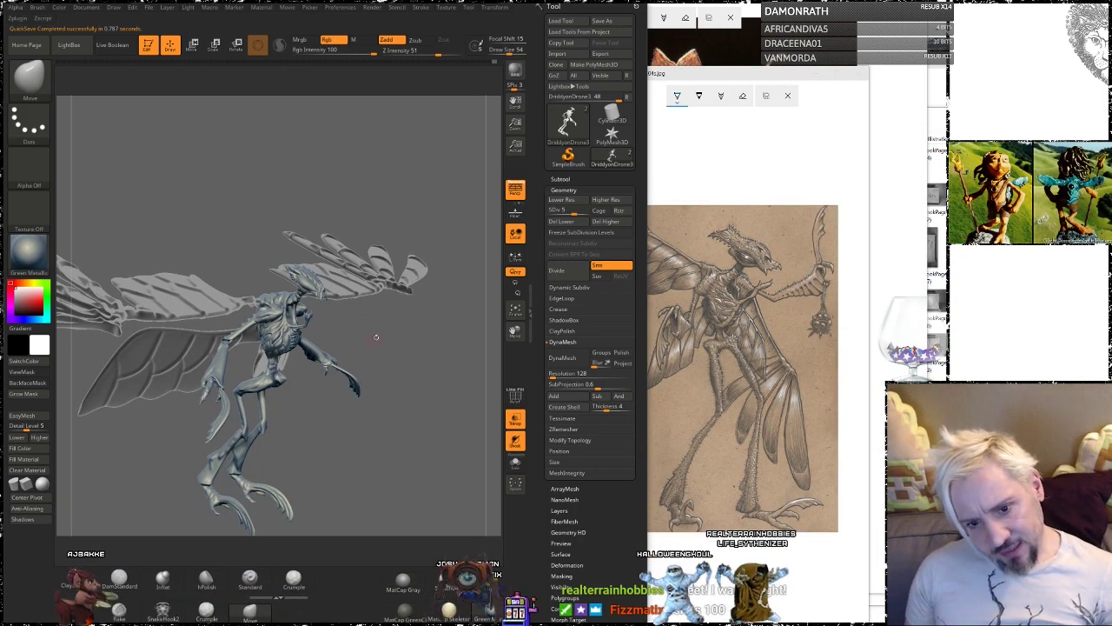
Compare the winged creature sculpt from several angles with its reference drawing, bringing the drawing closer to the sculpt.
mouse_move(377, 337)
left_mouse_down()
mouse_move(391, 352)
mouse_move(356, 346)
mouse_move(404, 342)
mouse_move(405, 408)
mouse_move(428, 346)
mouse_move(420, 366)
left_mouse_up()
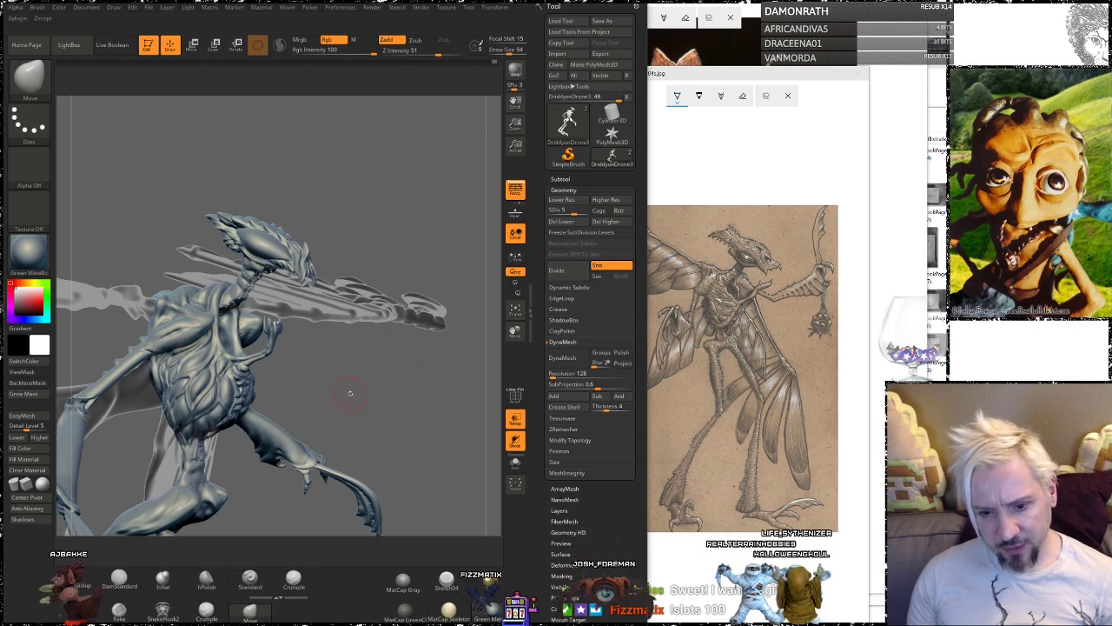
mouse_move(402, 364)
left_mouse_down()
mouse_move(393, 297)
mouse_move(386, 311)
mouse_move(372, 303)
mouse_move(412, 318)
mouse_move(400, 296)
left_mouse_up()
mouse_move(383, 391)
left_mouse_down()
mouse_move(449, 330)
mouse_move(426, 347)
mouse_move(465, 332)
mouse_move(434, 341)
mouse_move(462, 372)
mouse_move(419, 317)
left_mouse_up()
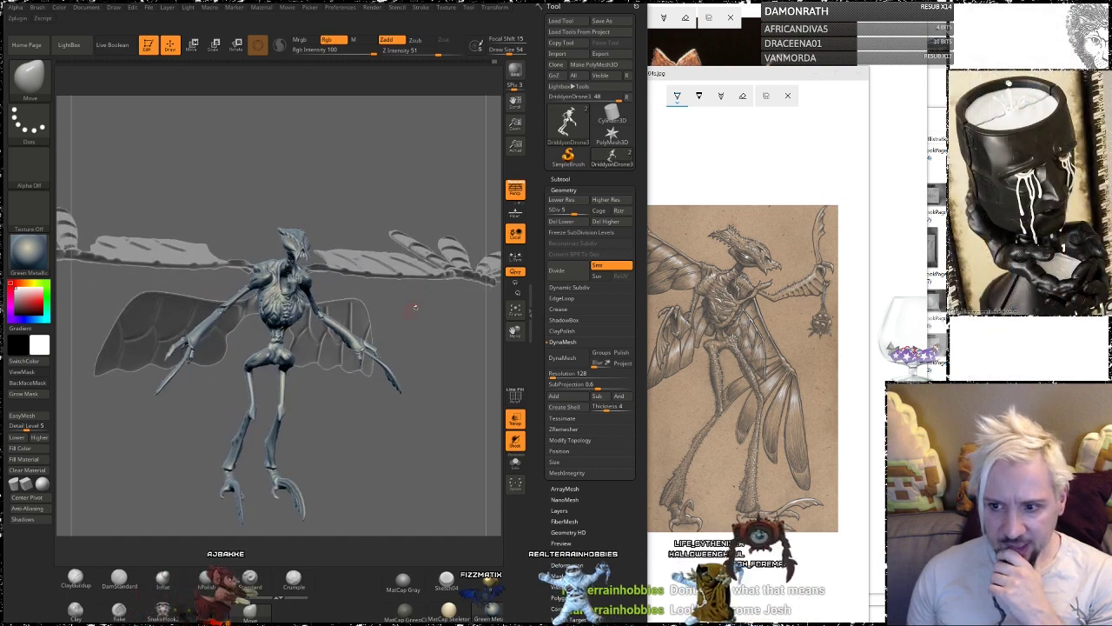
left_click_drag(773, 77, 563, 80)
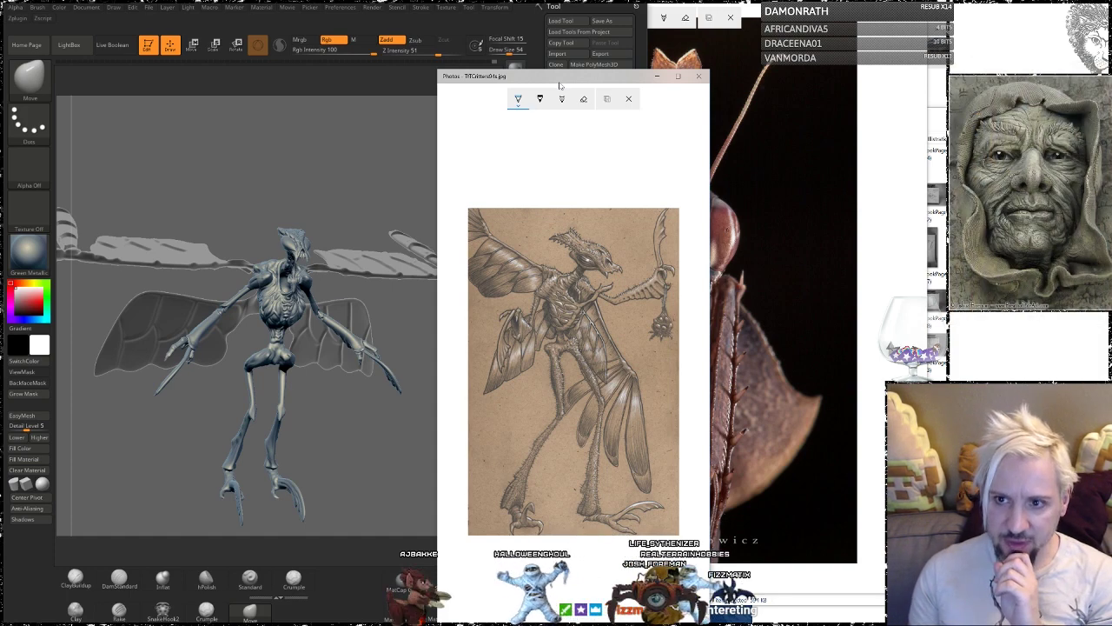
left_click_drag(534, 81, 622, 52)
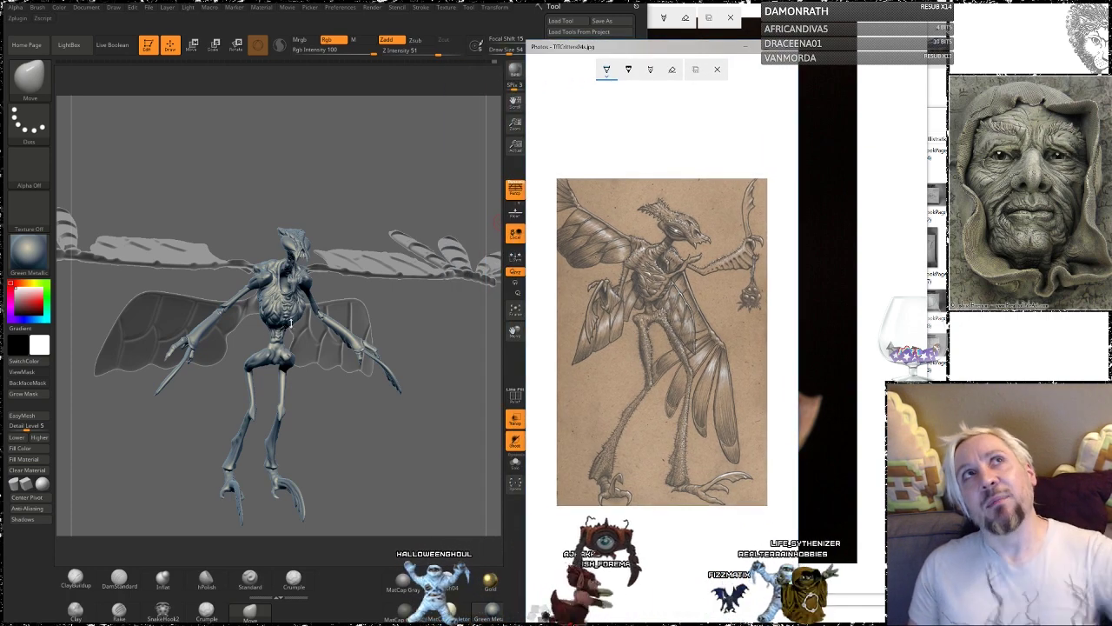
left_click(203, 426)
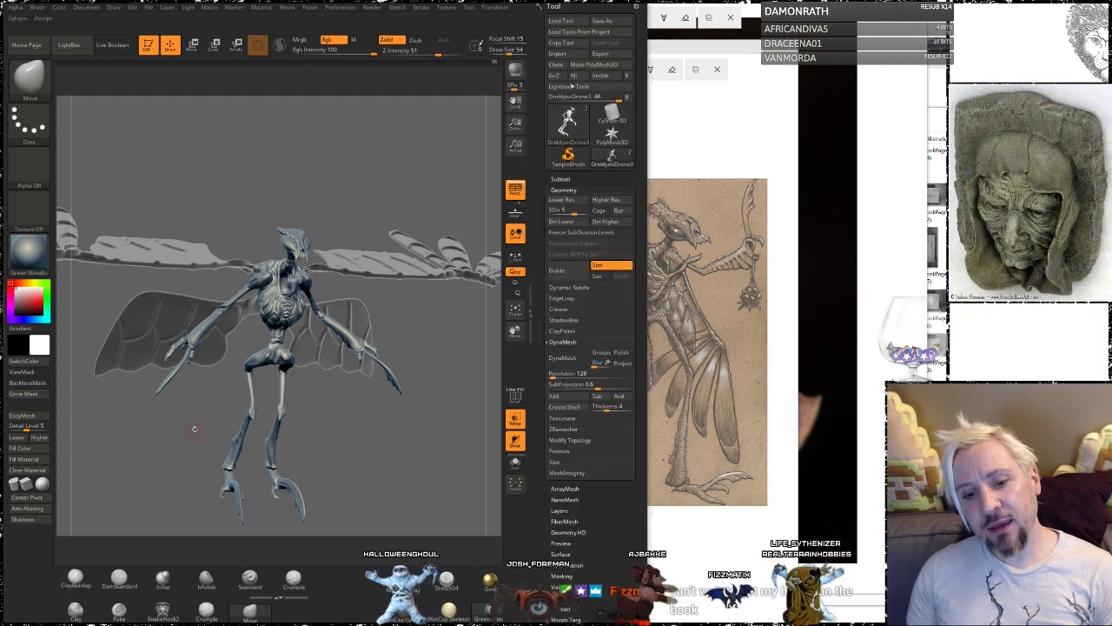
left_click_drag(194, 426, 266, 372)
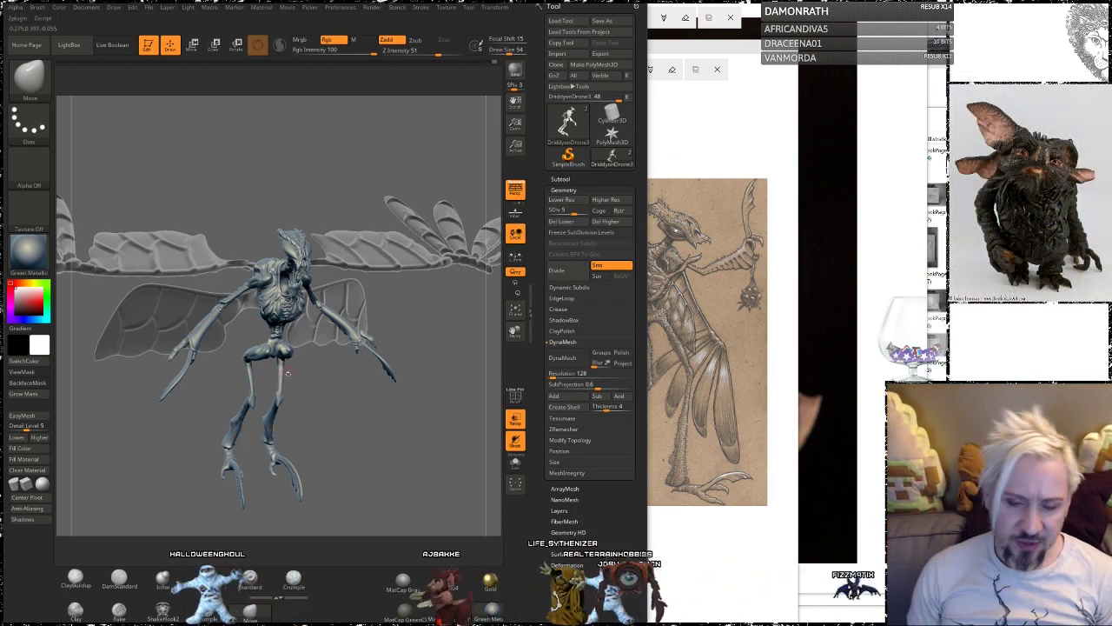
left_click_drag(323, 417, 417, 181)
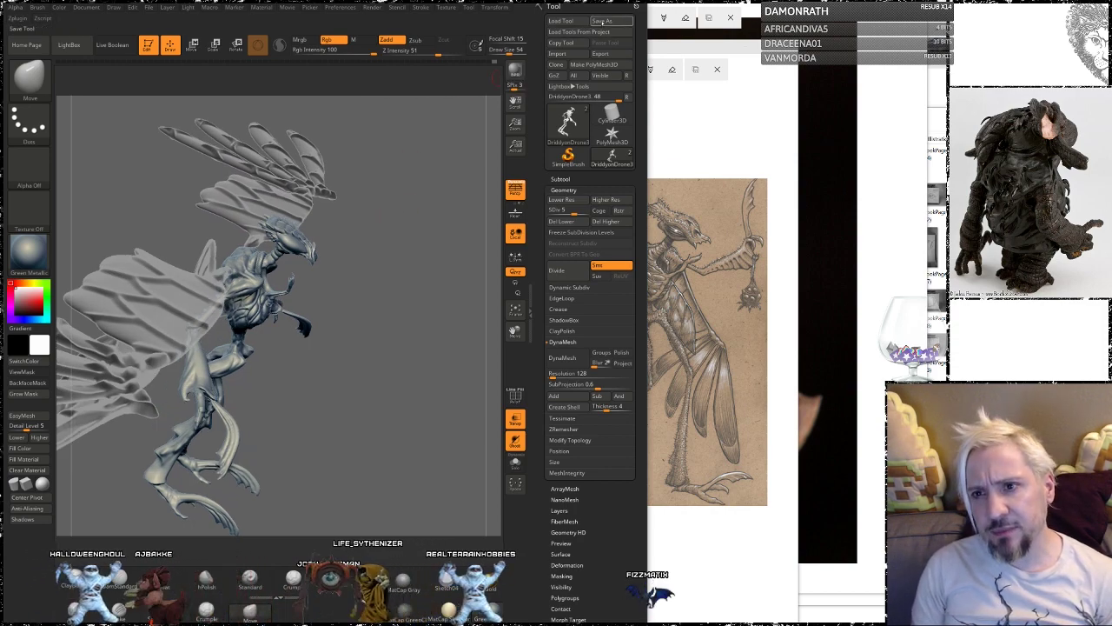
Save the creature tool over the existing DriddyonDrone3 file in the Driddyon folder.
left_click(601, 21)
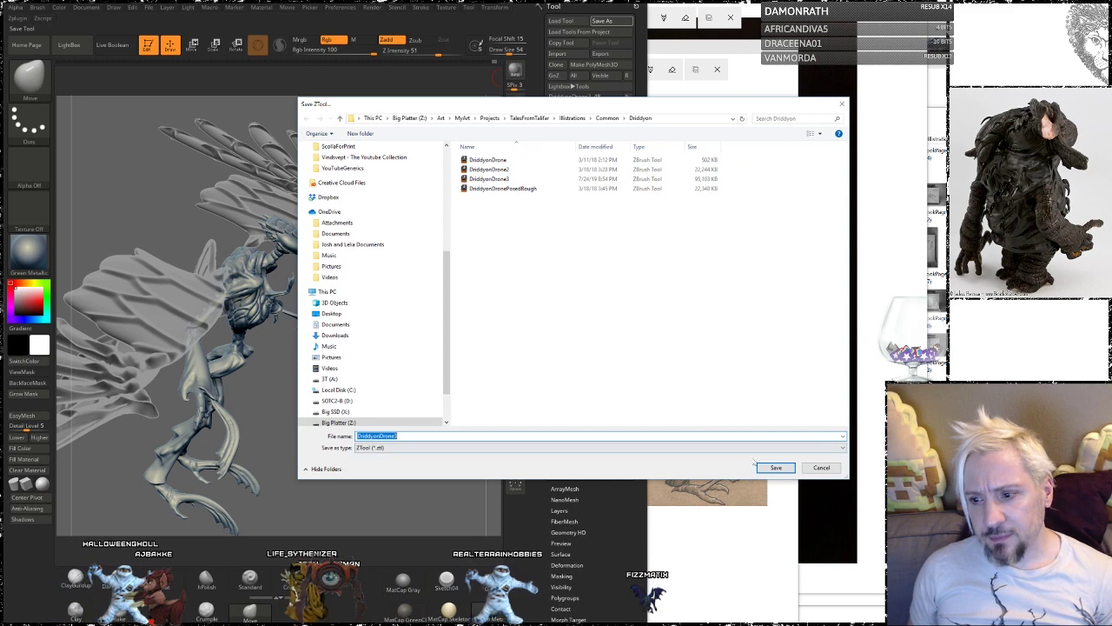
left_click(774, 468)
left_click(609, 310)
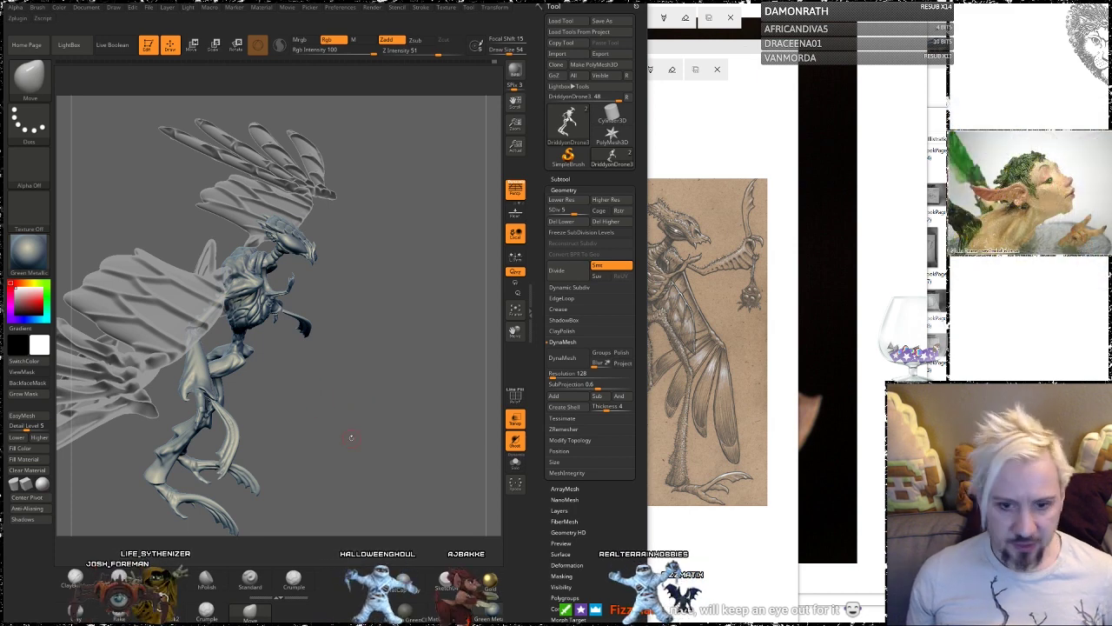
left_click_drag(341, 405, 369, 432)
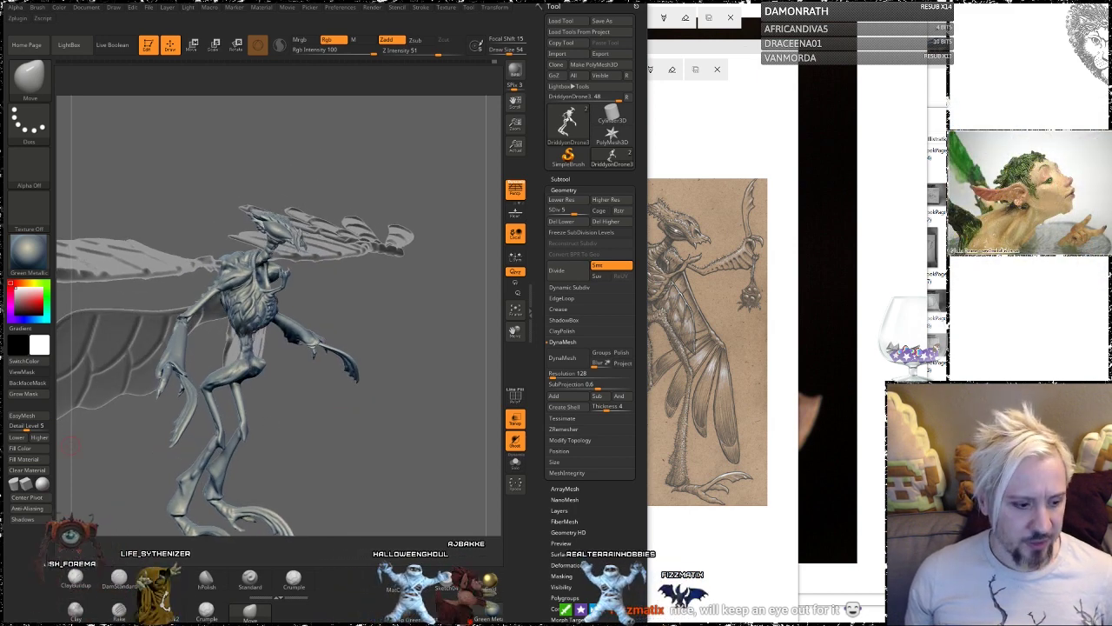